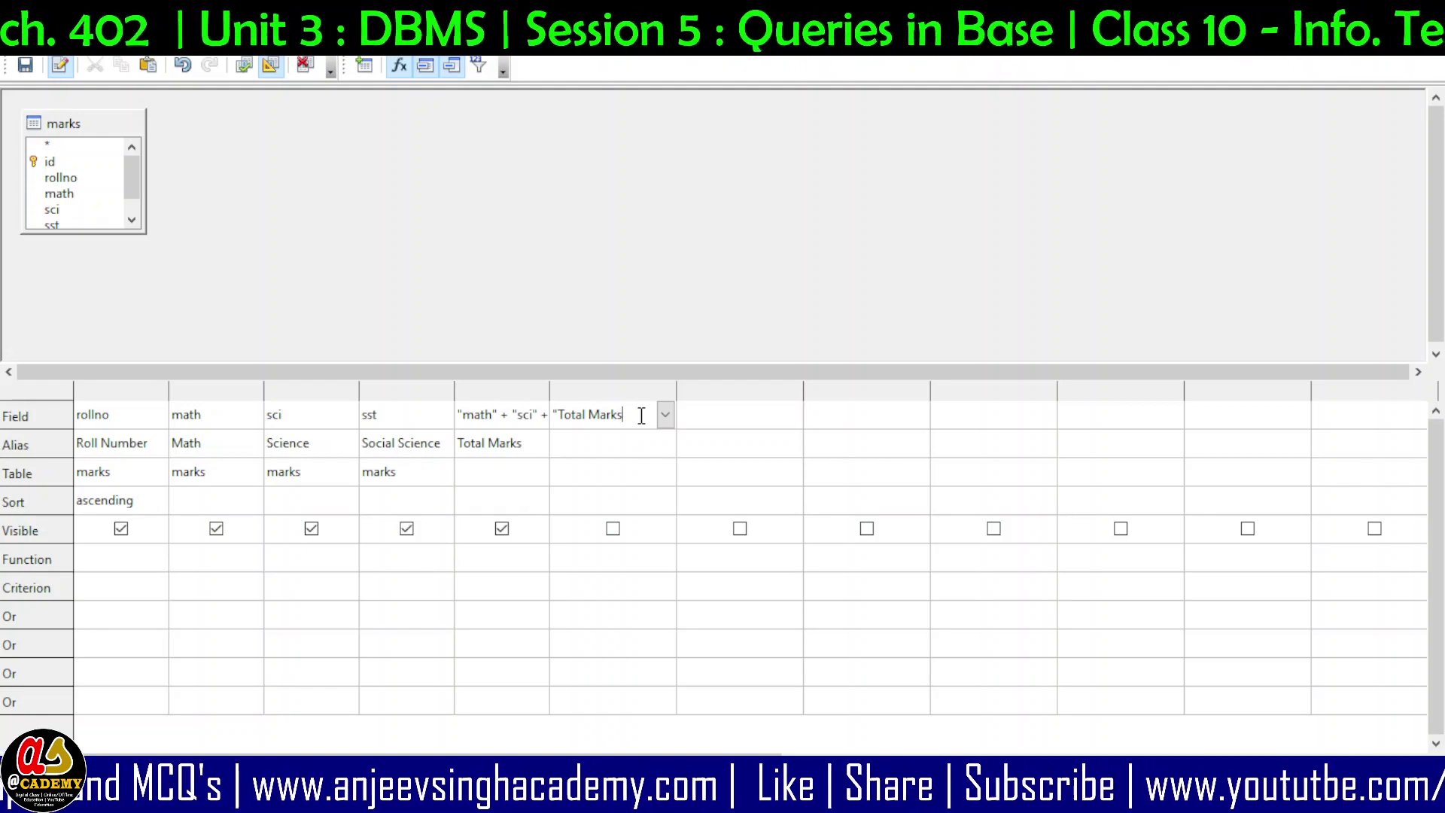
- Complete the new calculated column's expression as "Total Marks" / 3 and give it the alias Percentage
text(")
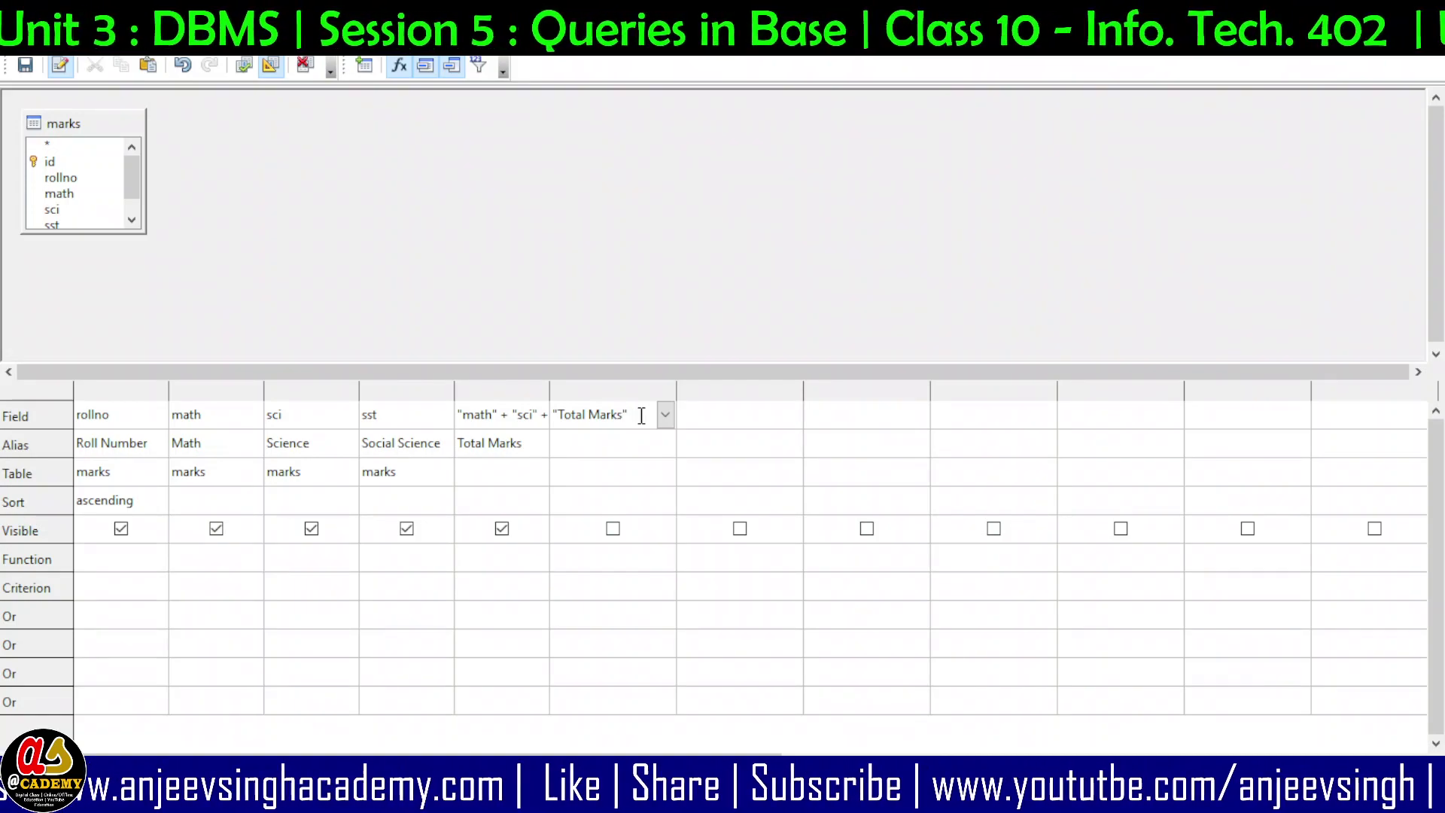
text(/3)
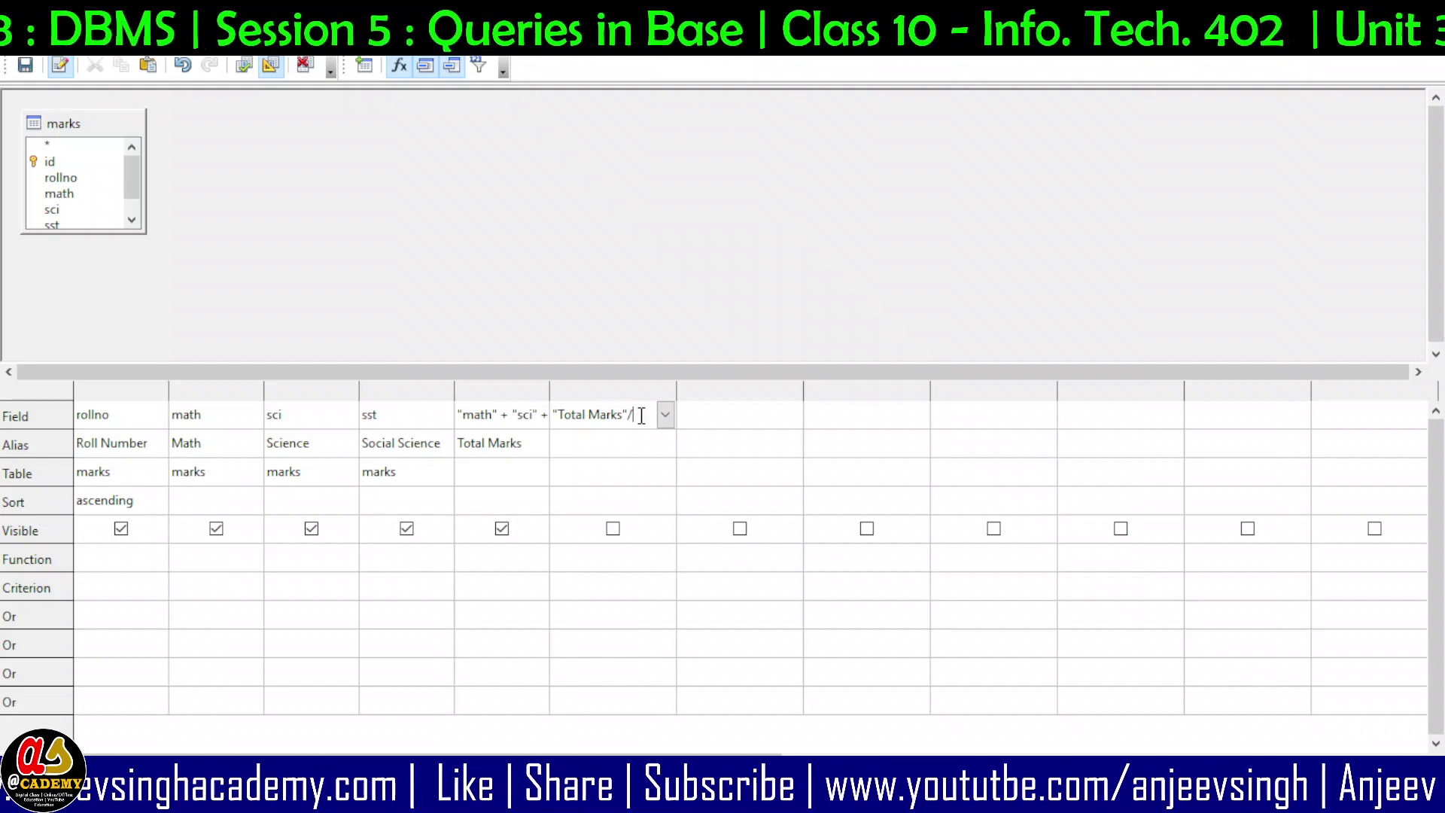
click(634, 443)
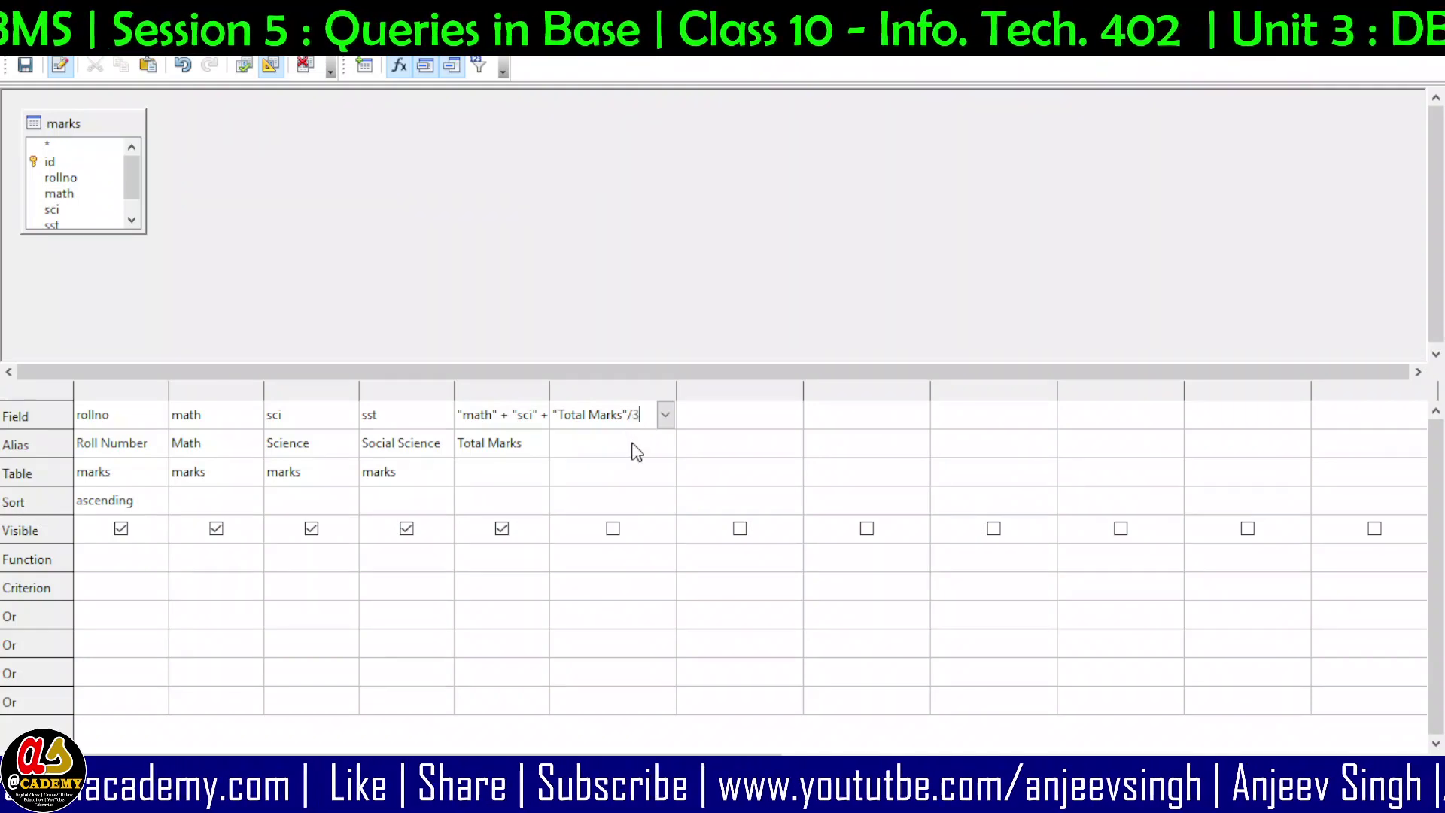
text(Perc)
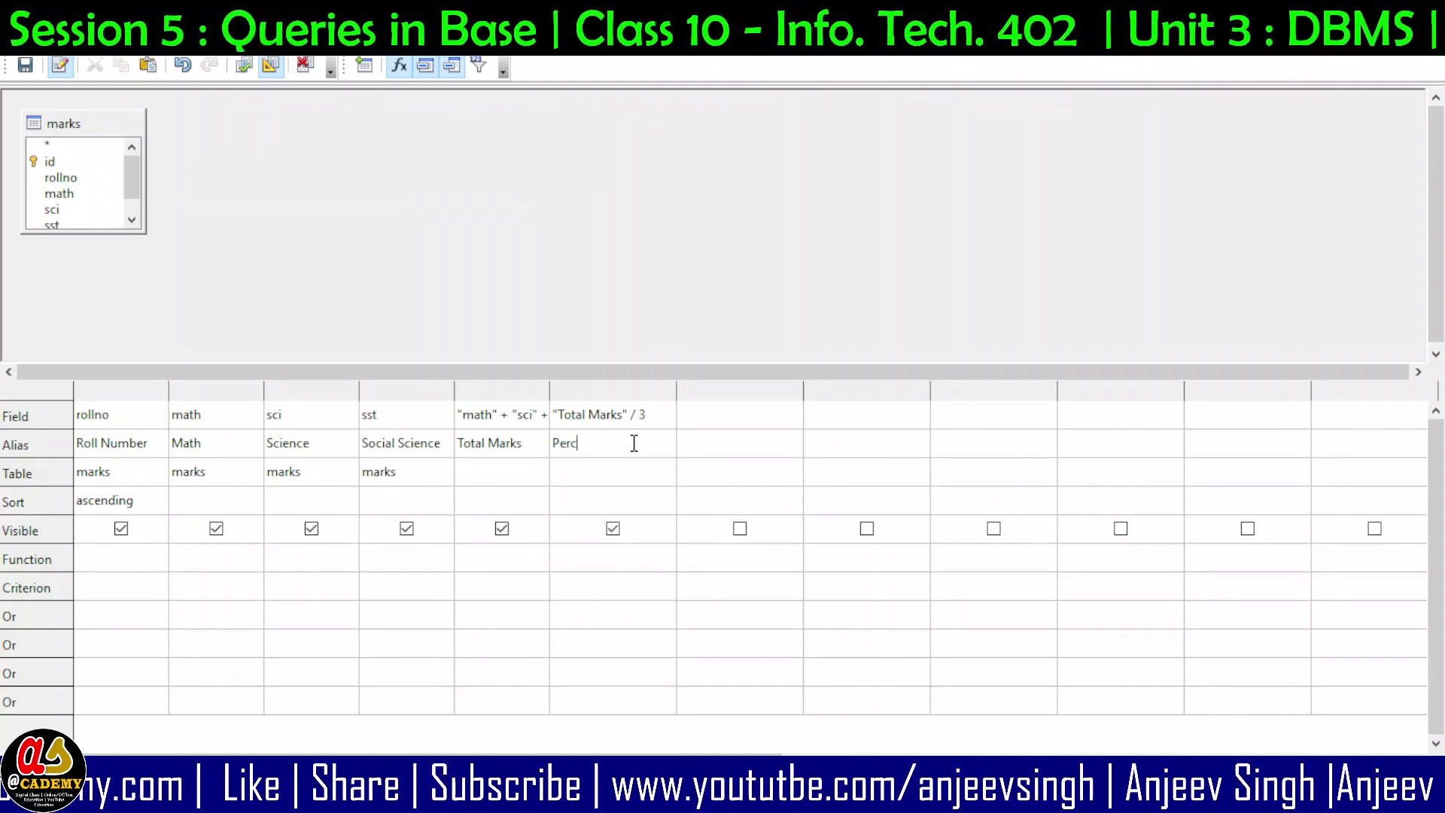
text(entage)
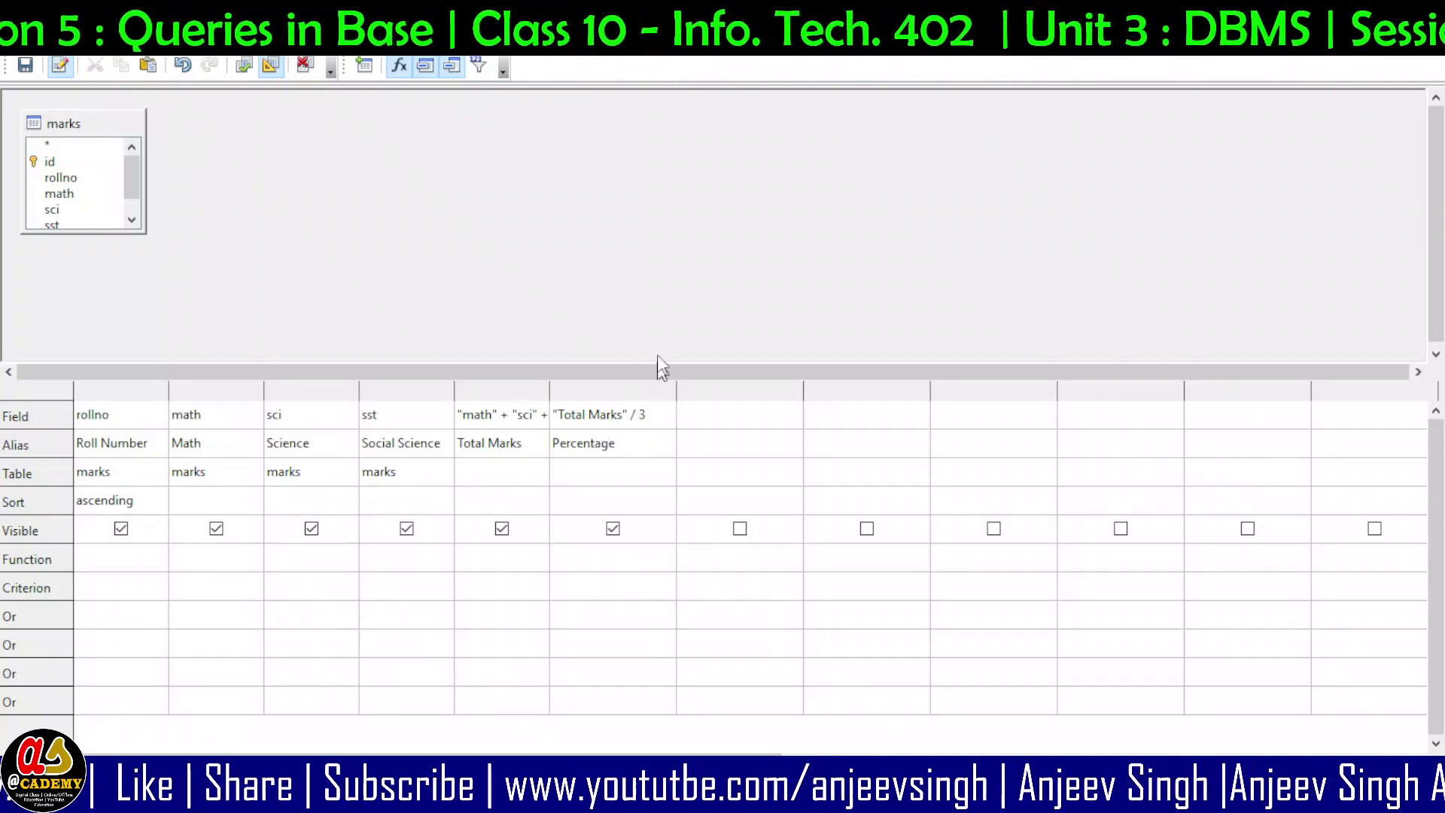
click(678, 327)
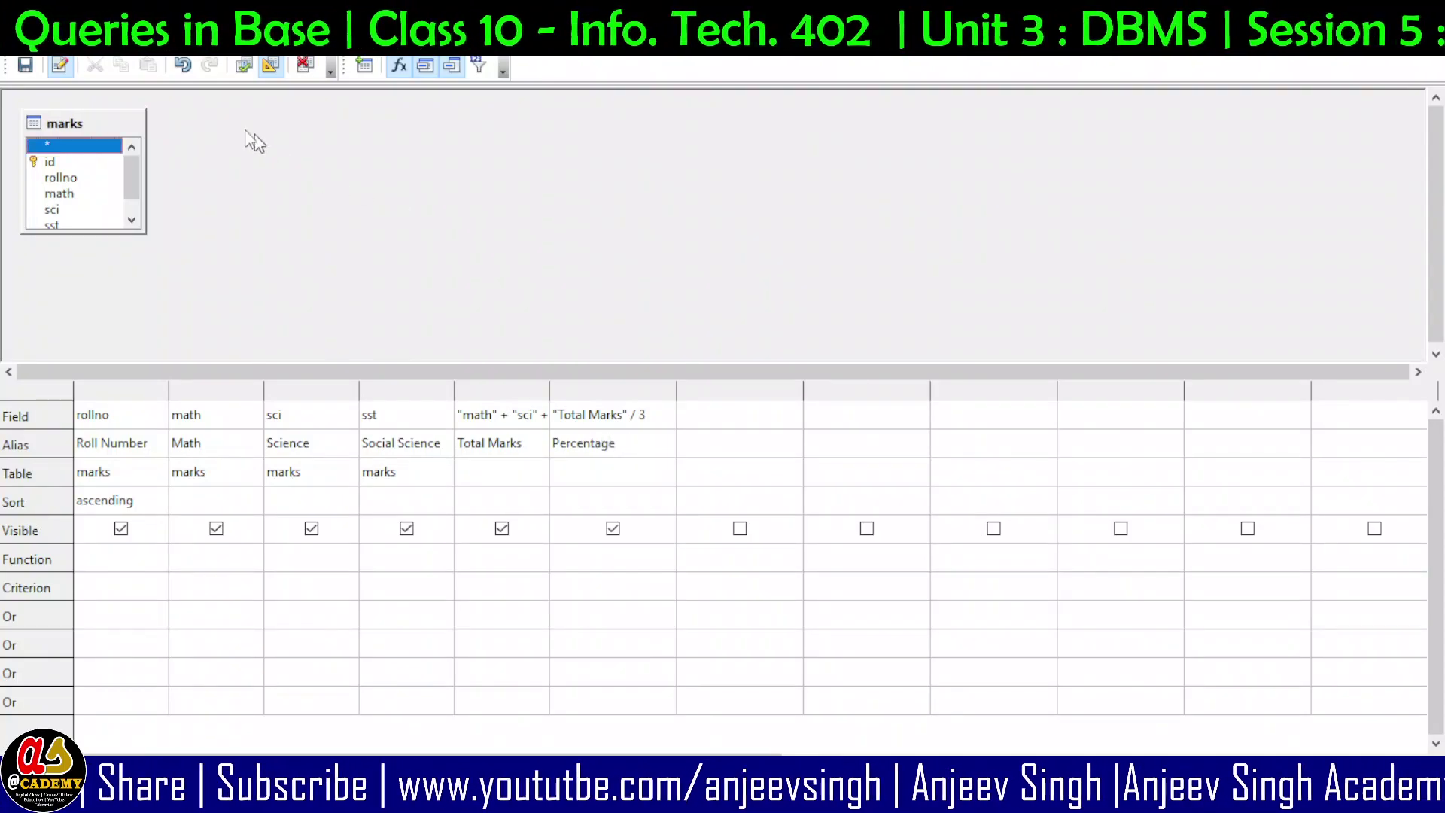
- Save the query design, close it, and save the database file
click(25, 65)
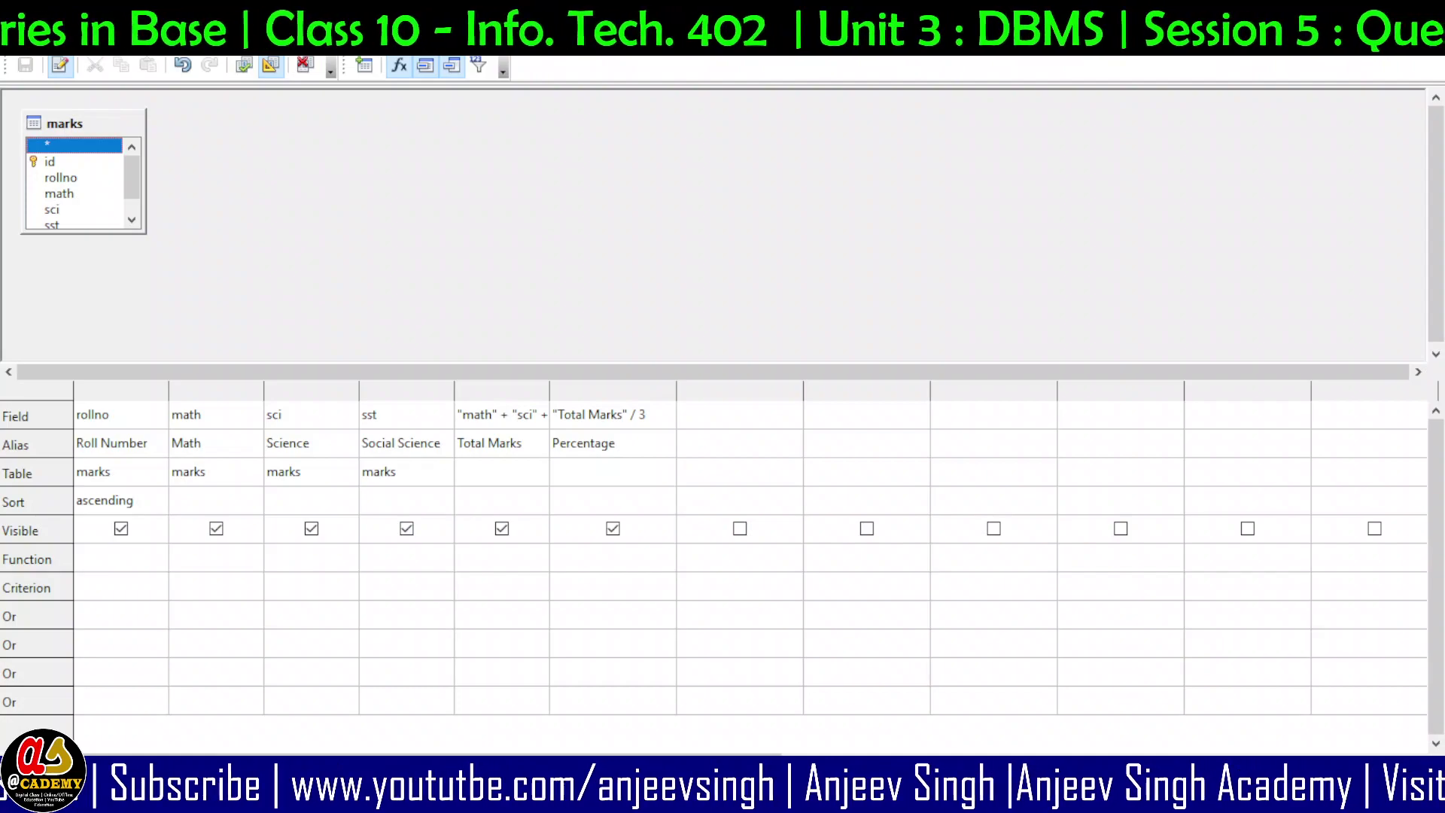
key(ctrl+w)
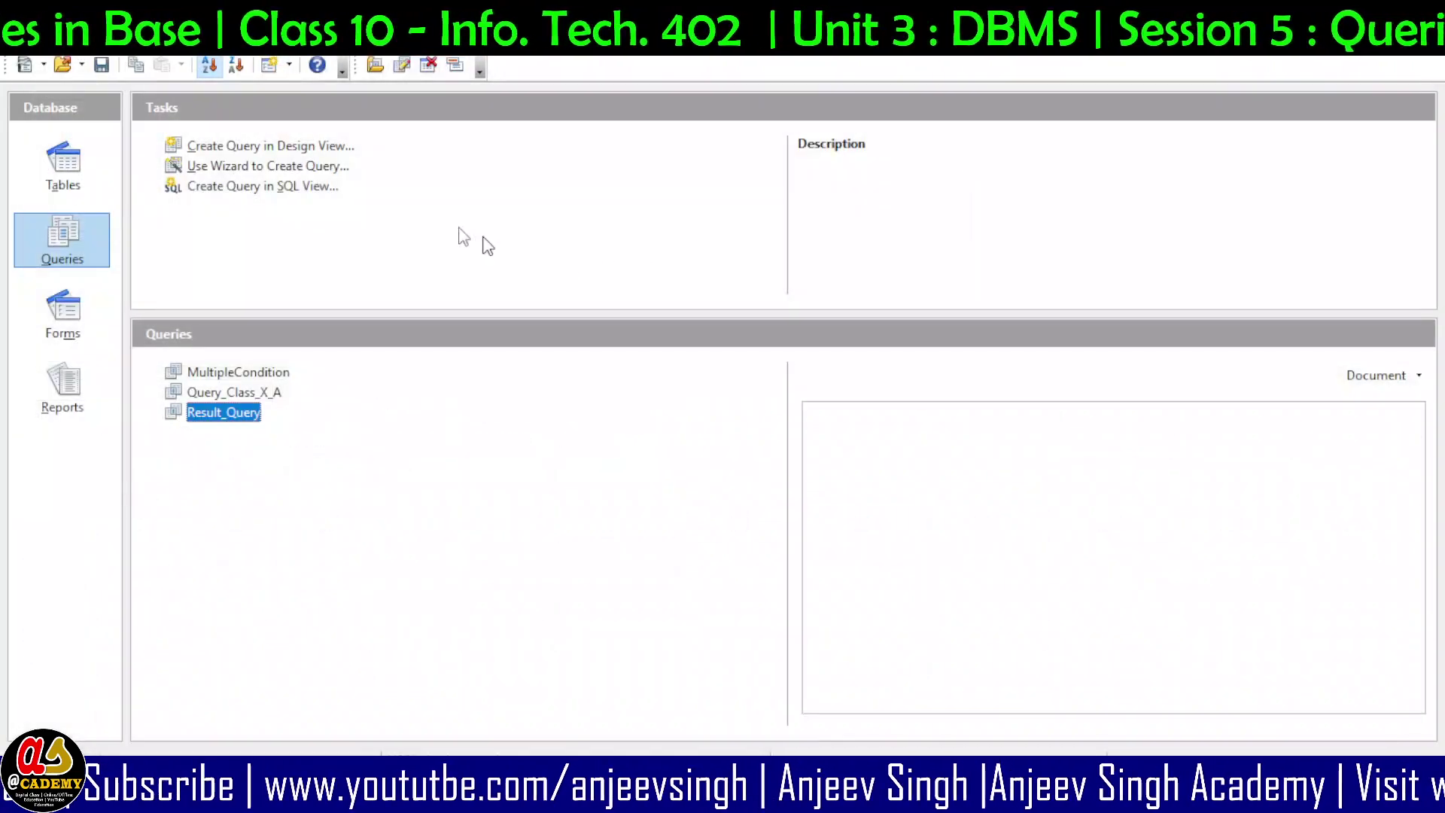
click(98, 68)
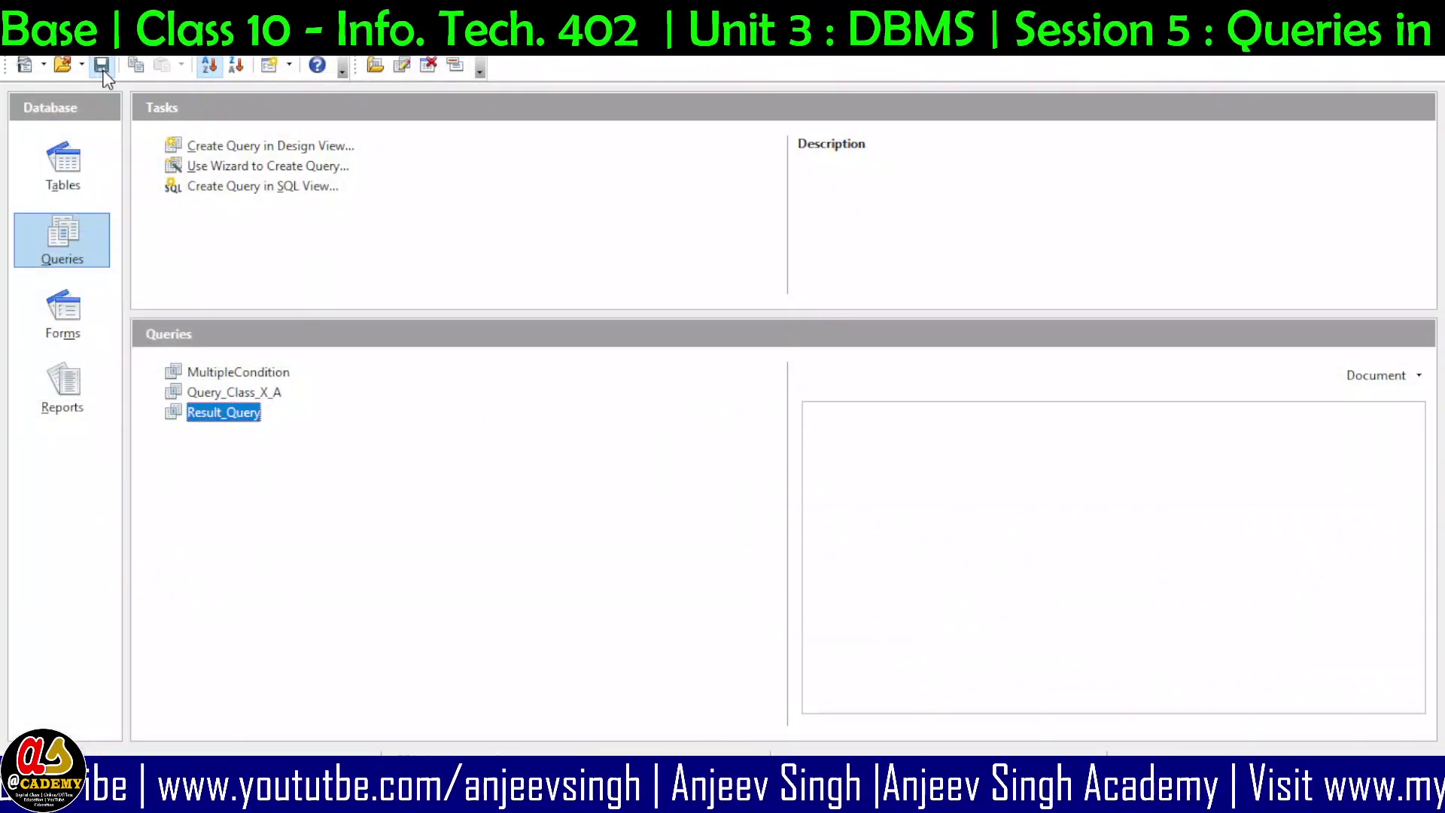
- Try to run Result_Query with the new Percentage column
right_click(241, 416)
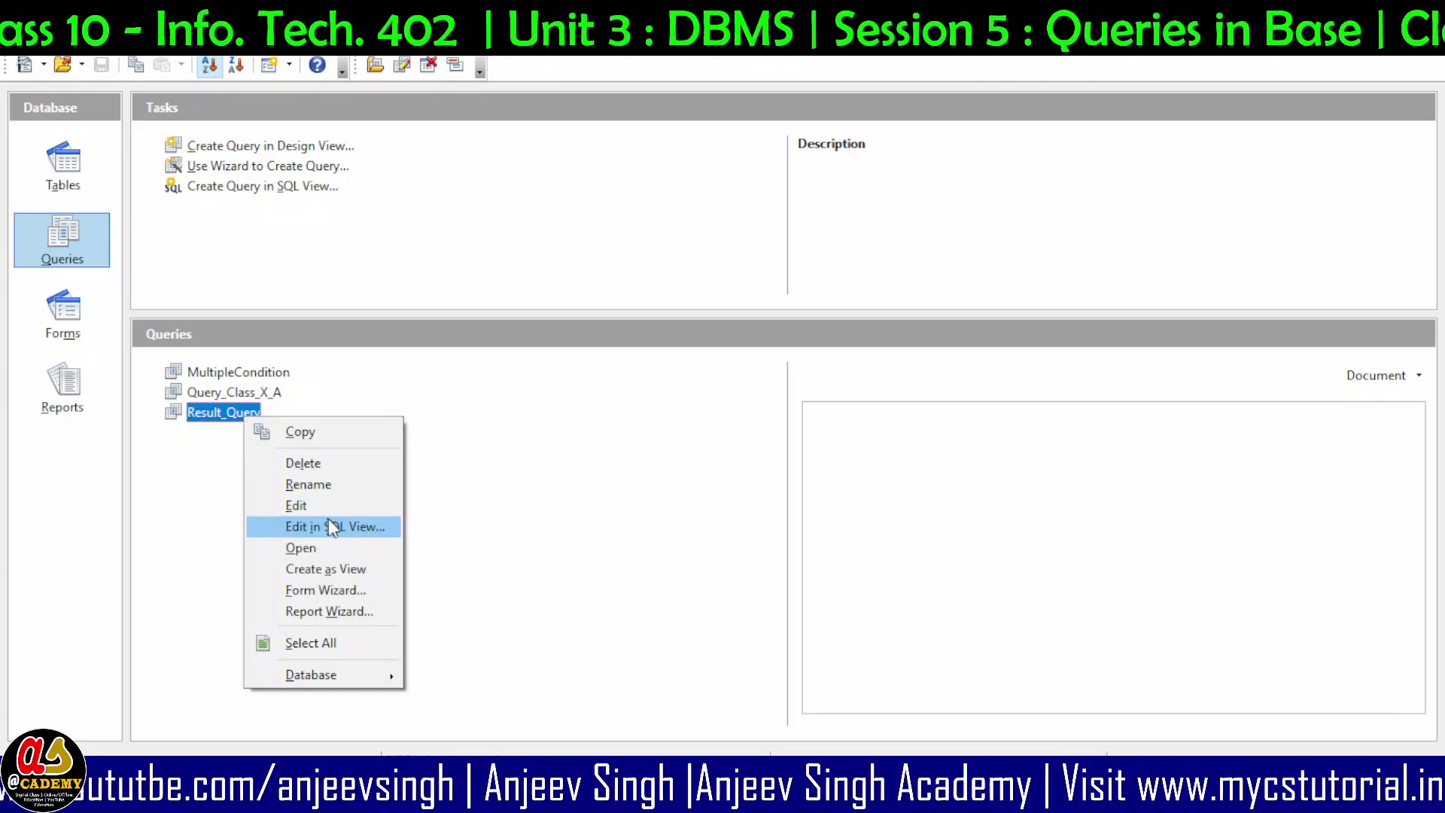
click(340, 548)
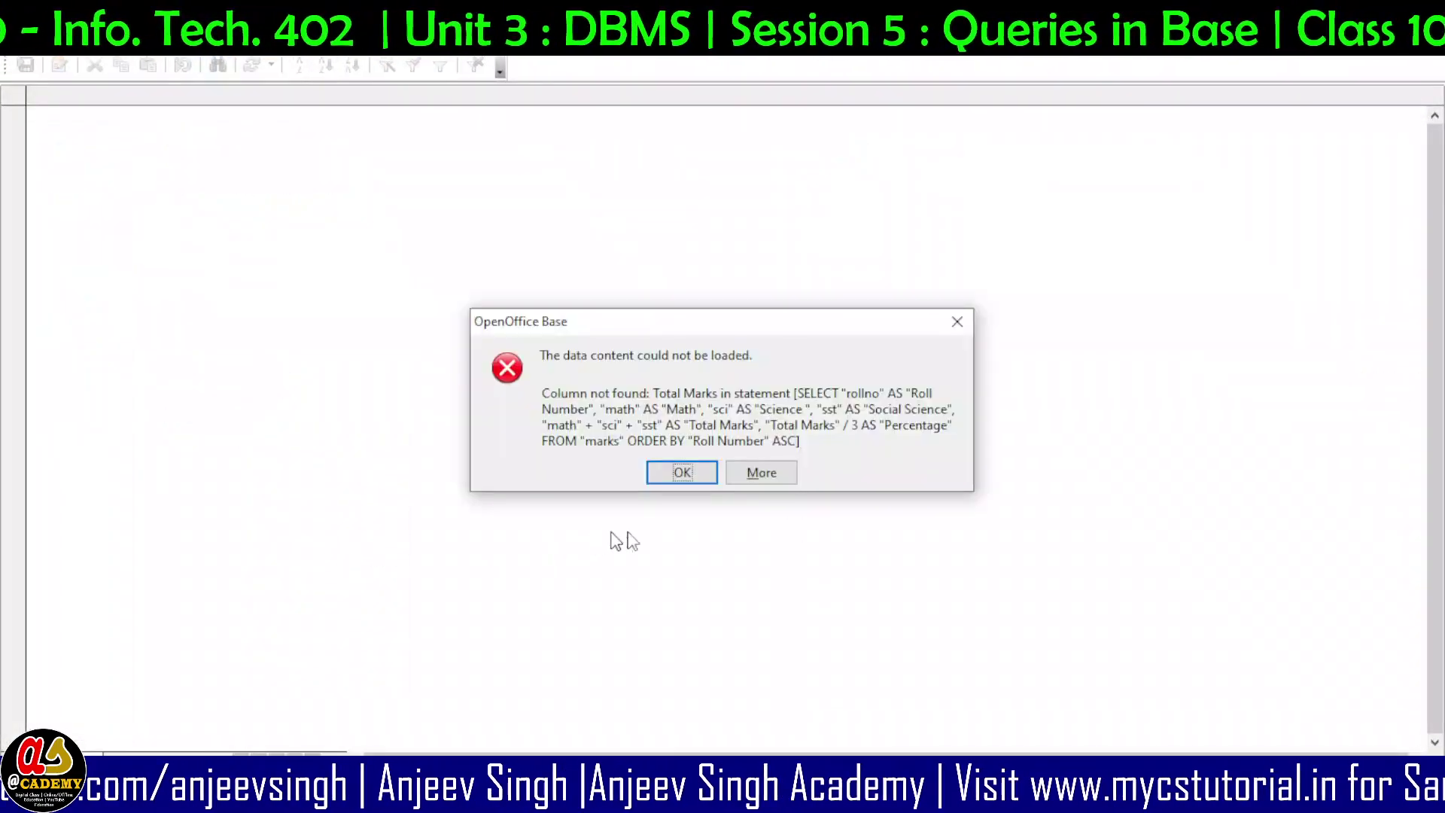
click(689, 480)
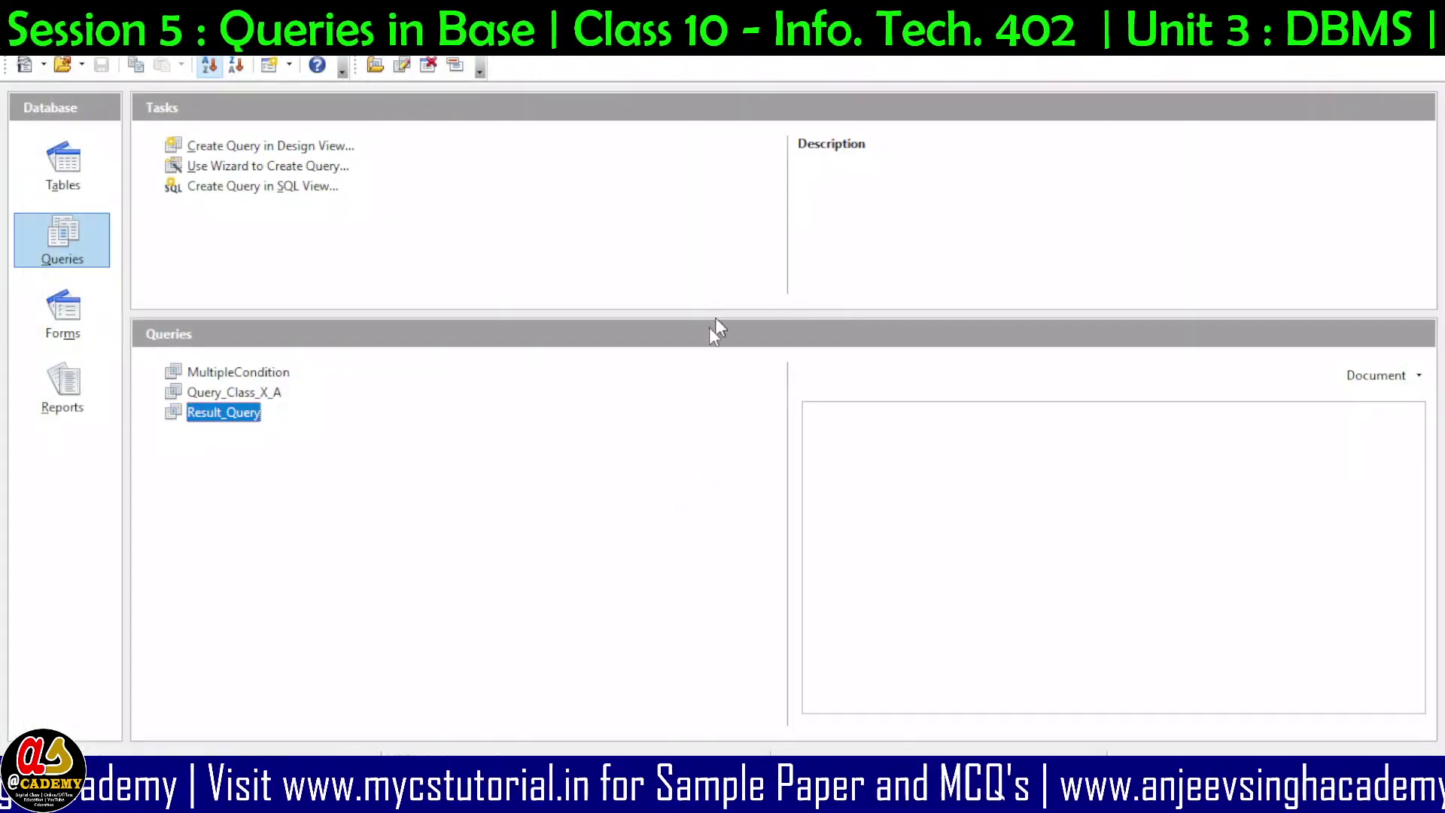
- Open Result_Query for editing and replace the Percentage column's expression with (math + sci + sst) / 3
right_click(219, 426)
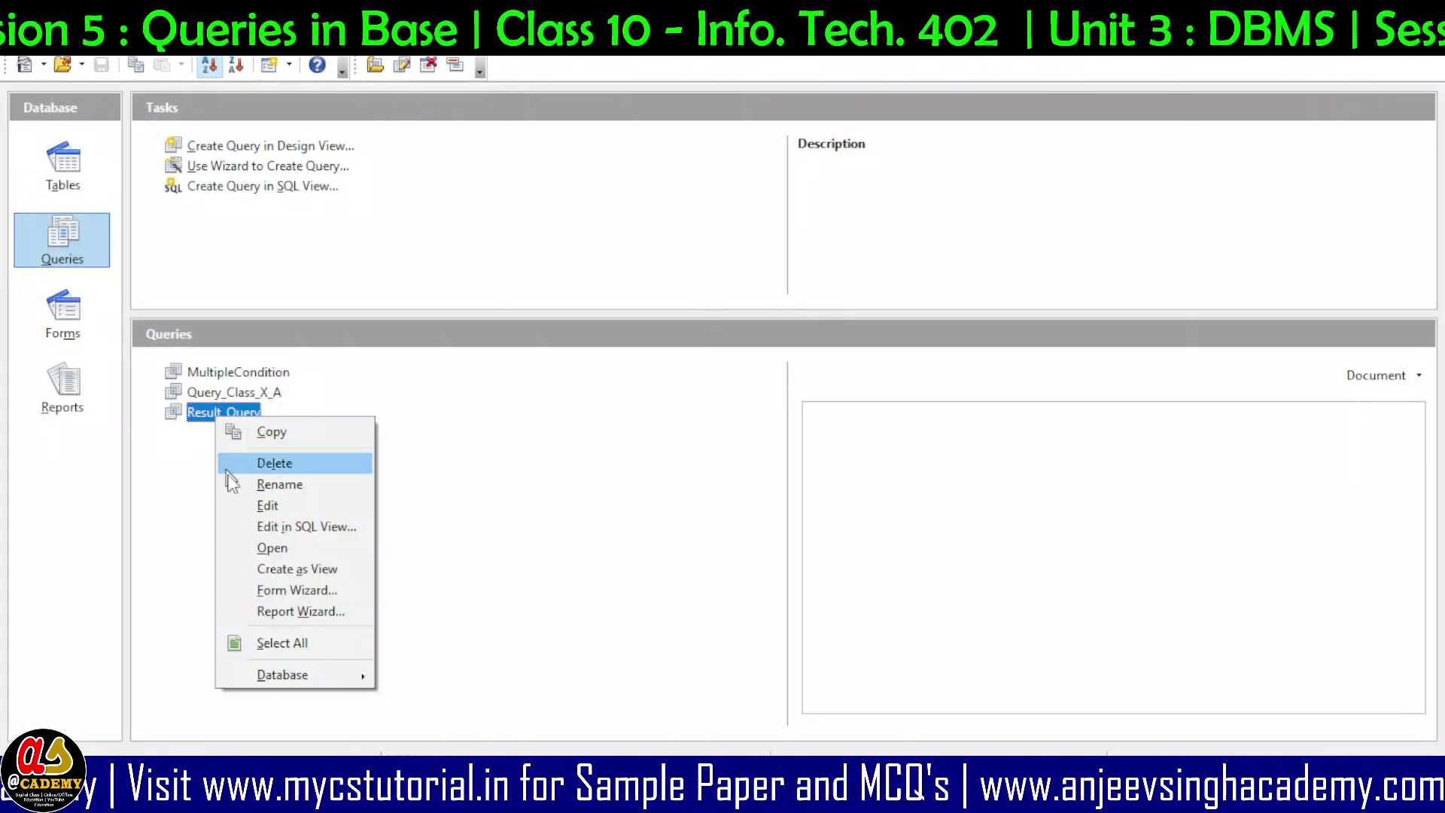
click(261, 515)
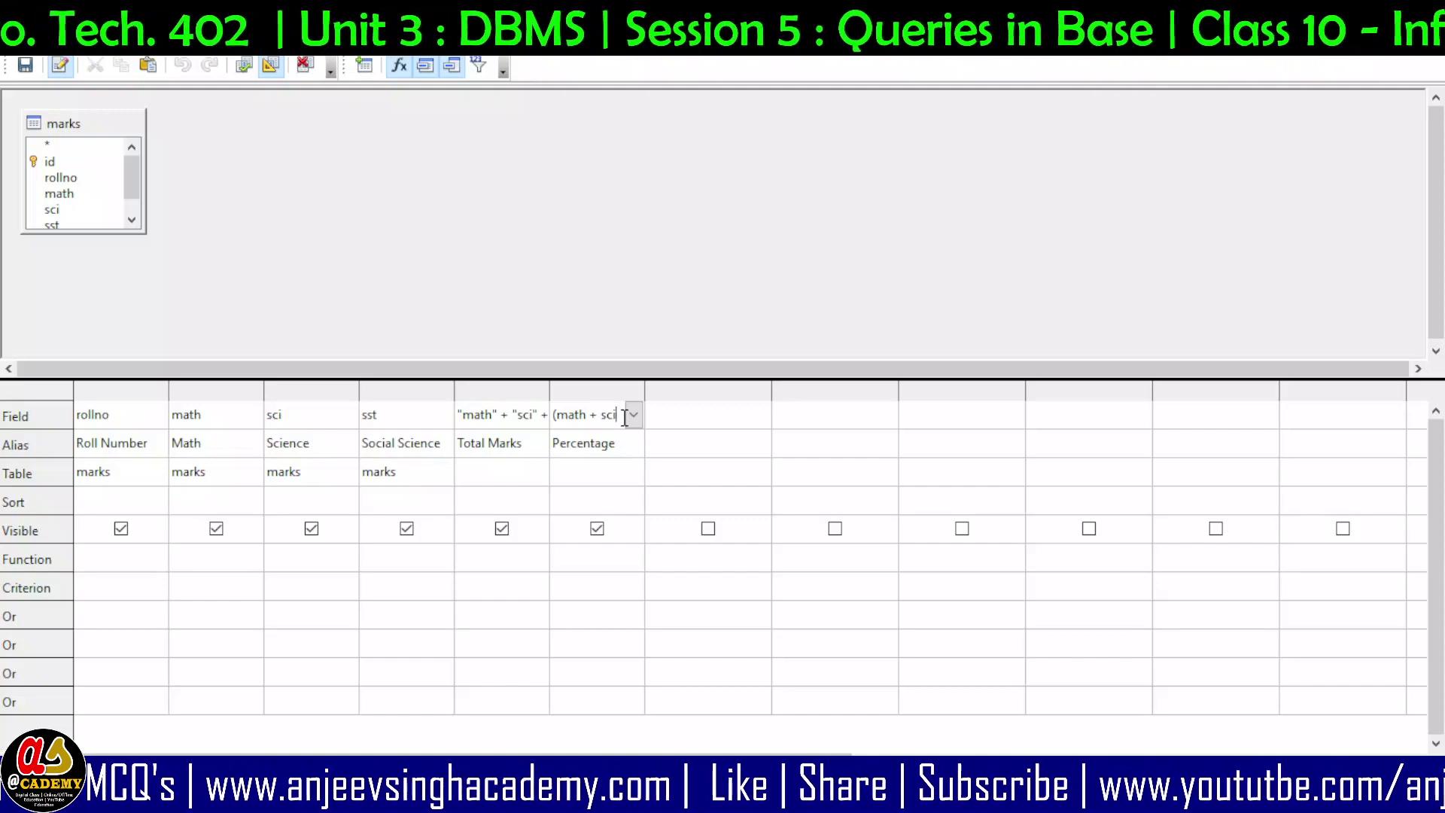
text(+ ss)
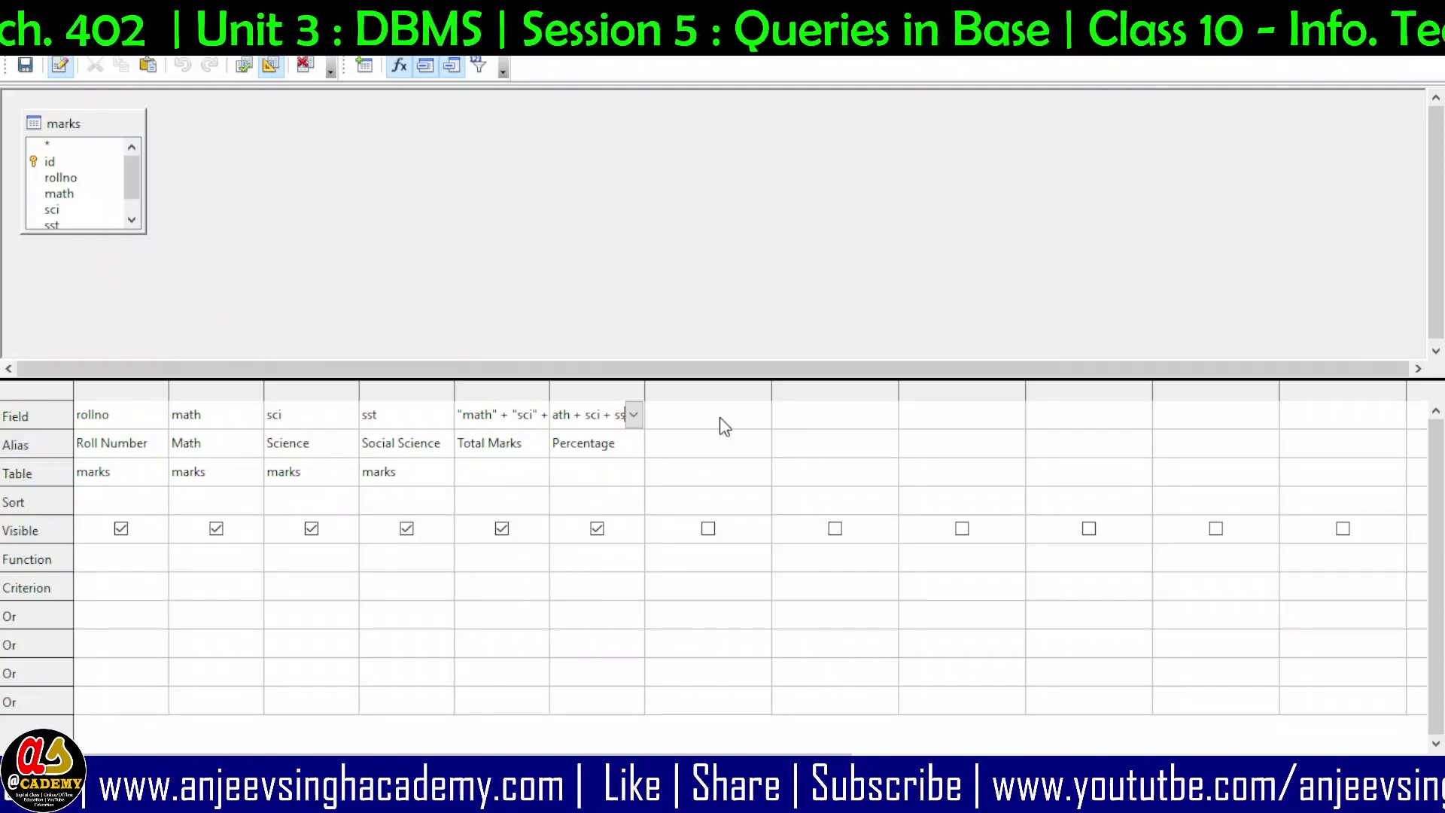
text(t))
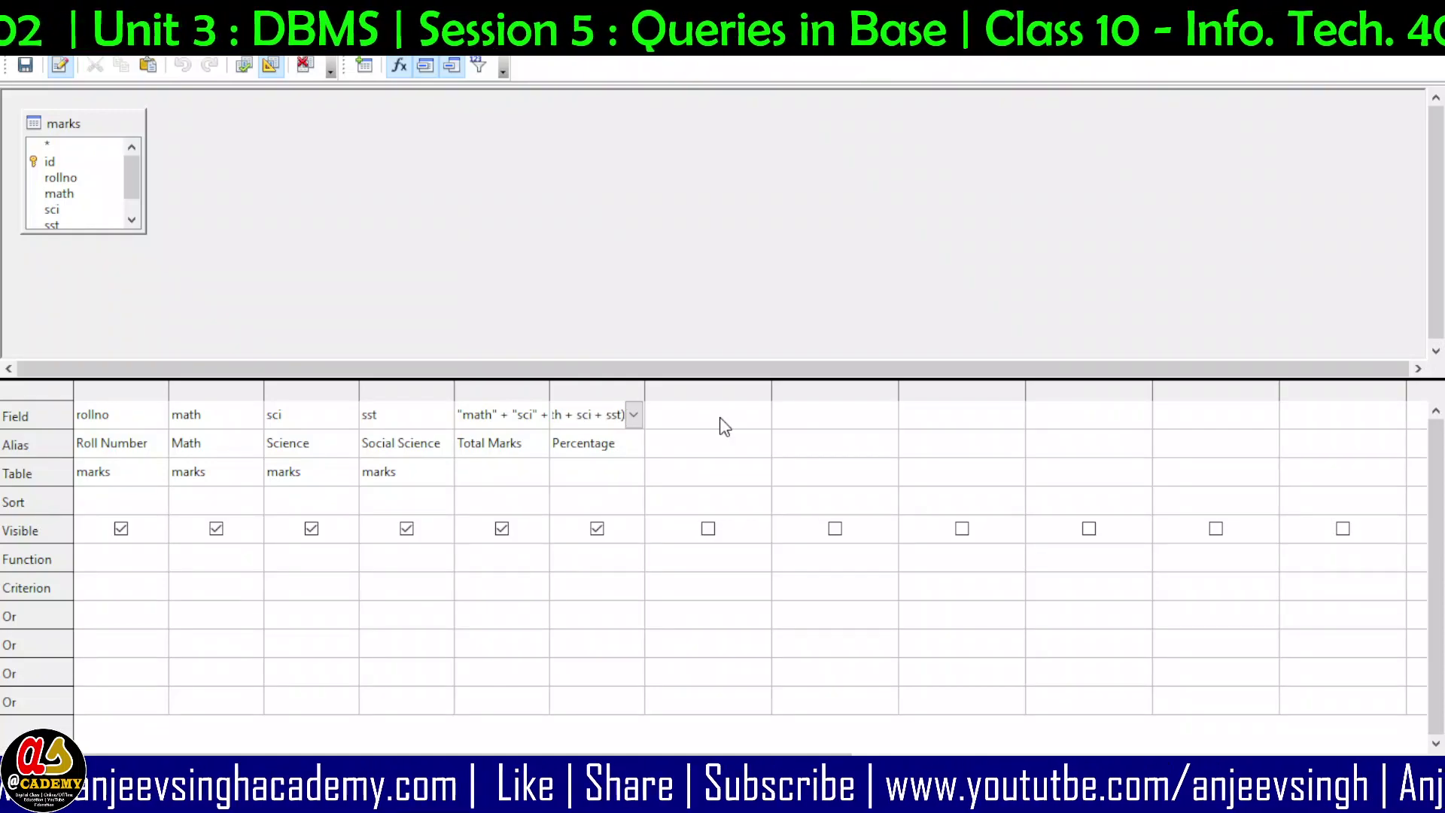
text( / 3)
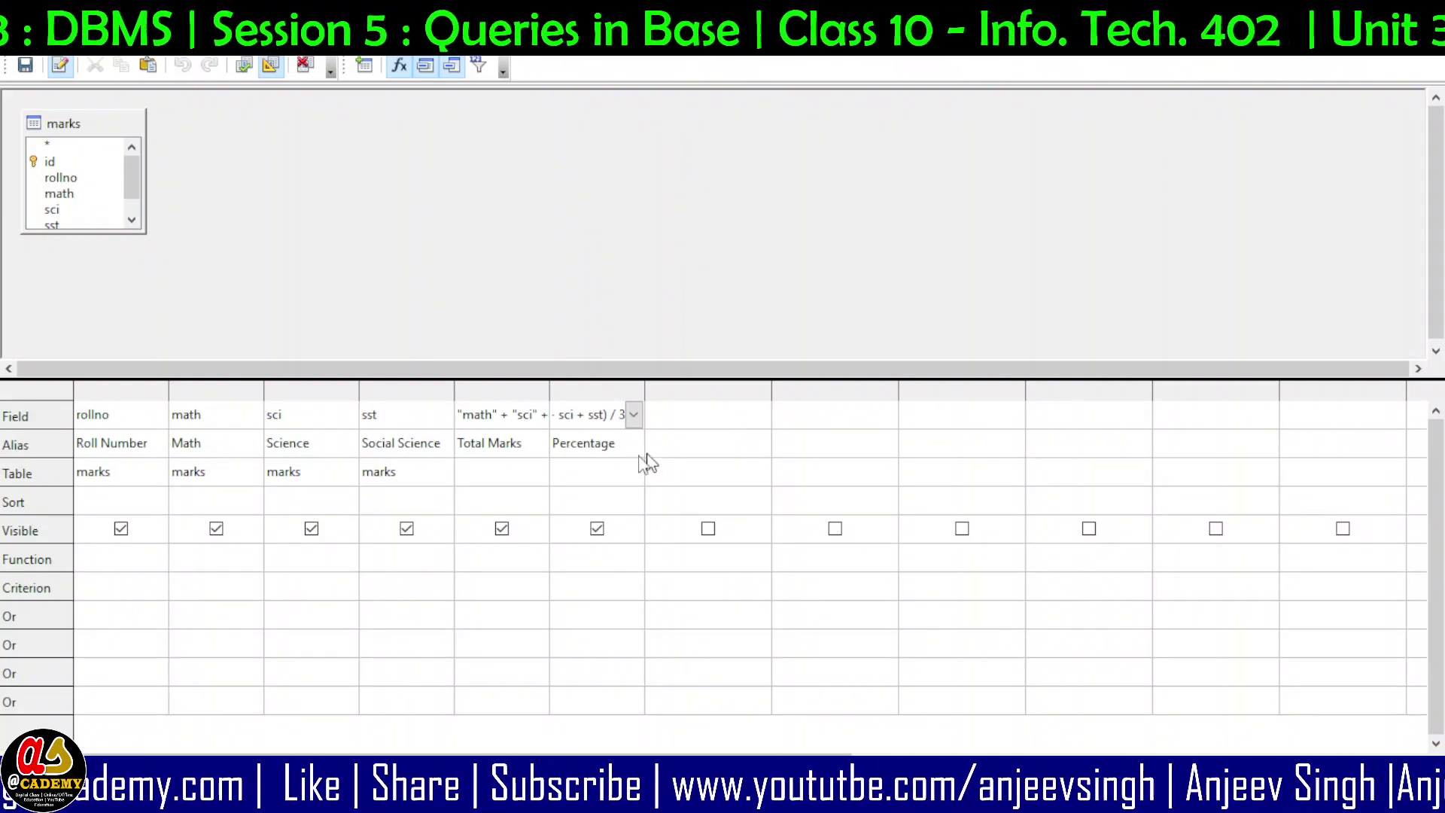
click(616, 477)
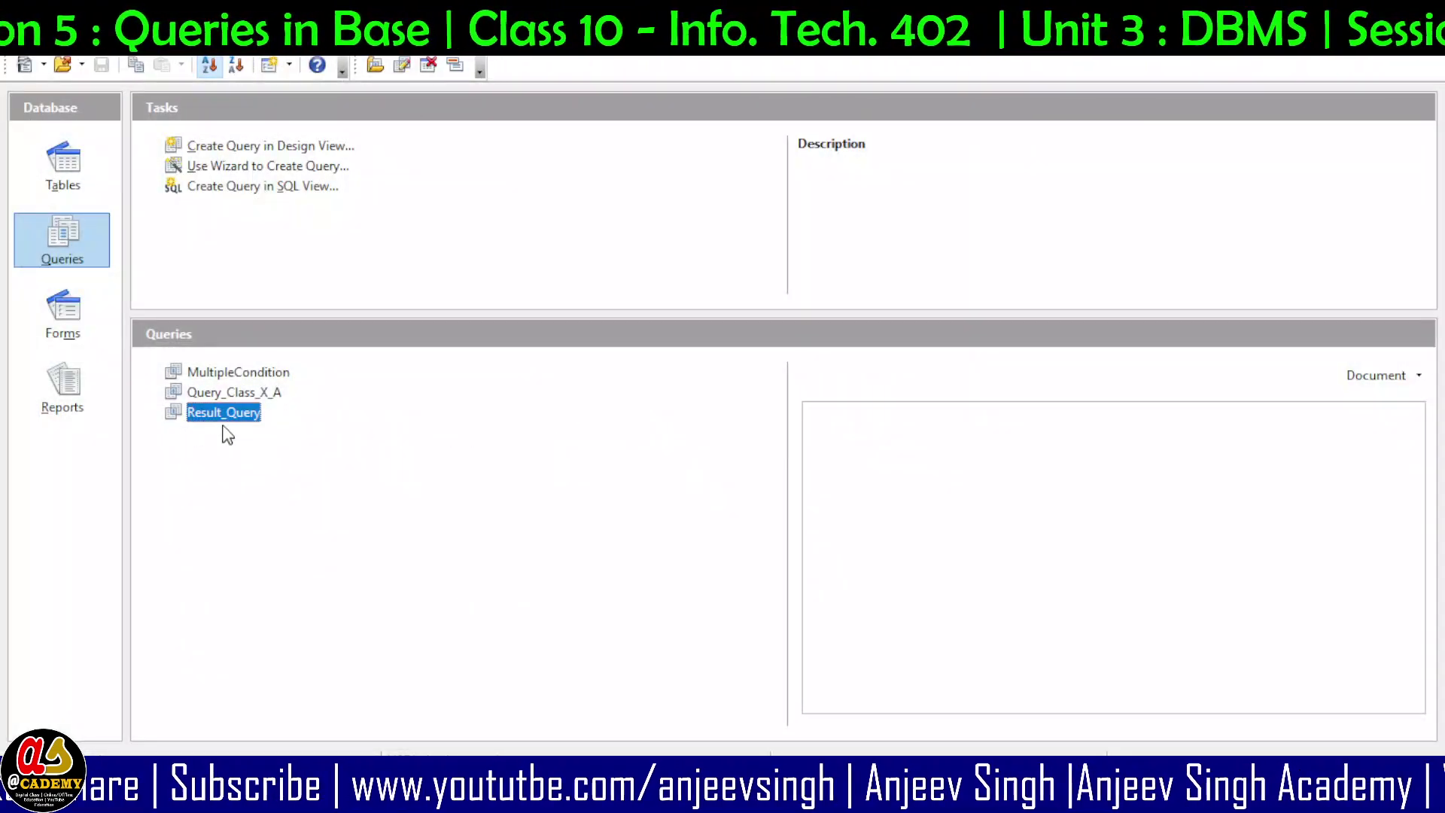
- Run Result_Query, examine the Total Marks, Percentage and Roll Number columns, and close the results
right_click(227, 432)
click(277, 551)
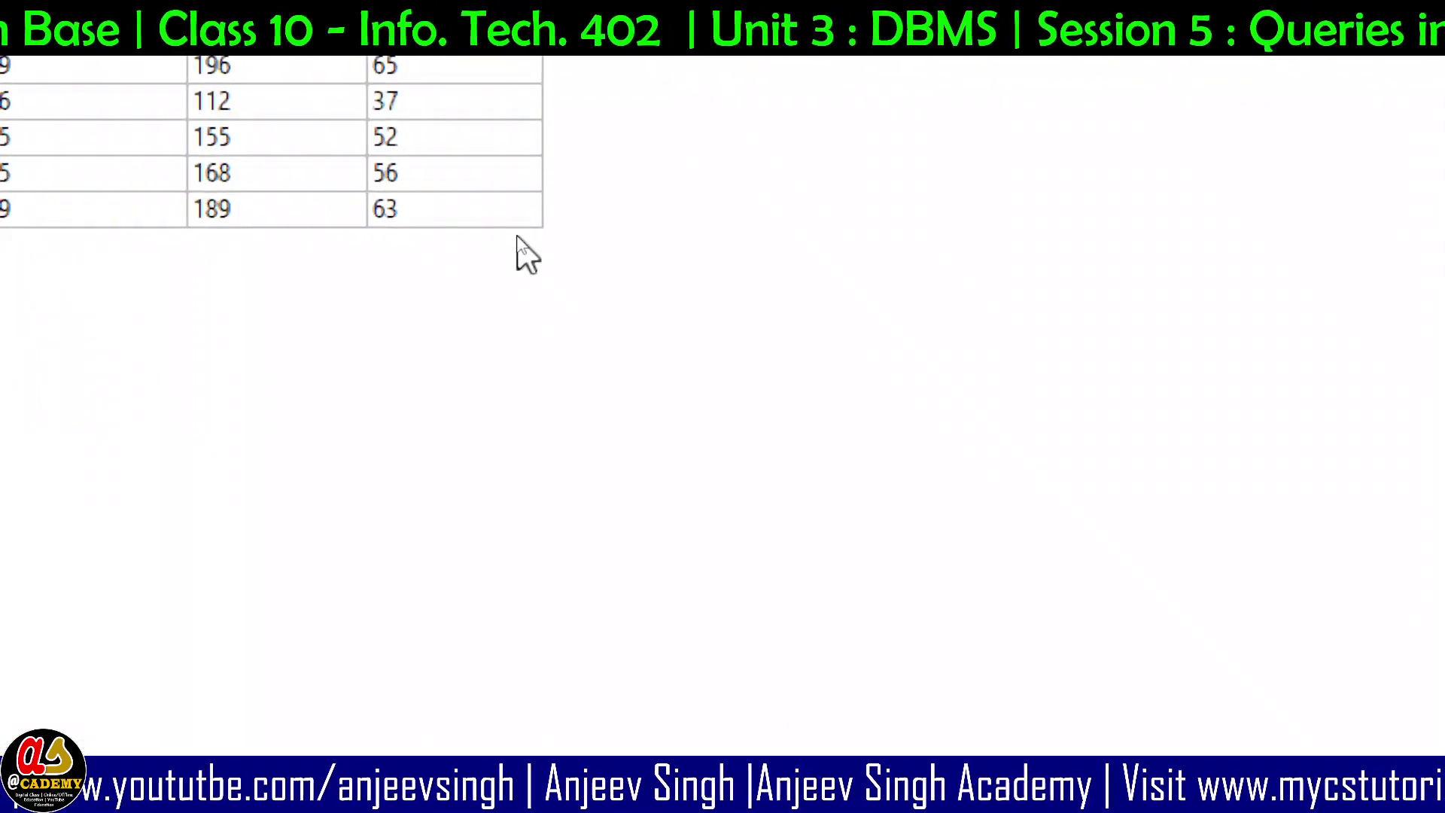
key(super)
key(super)
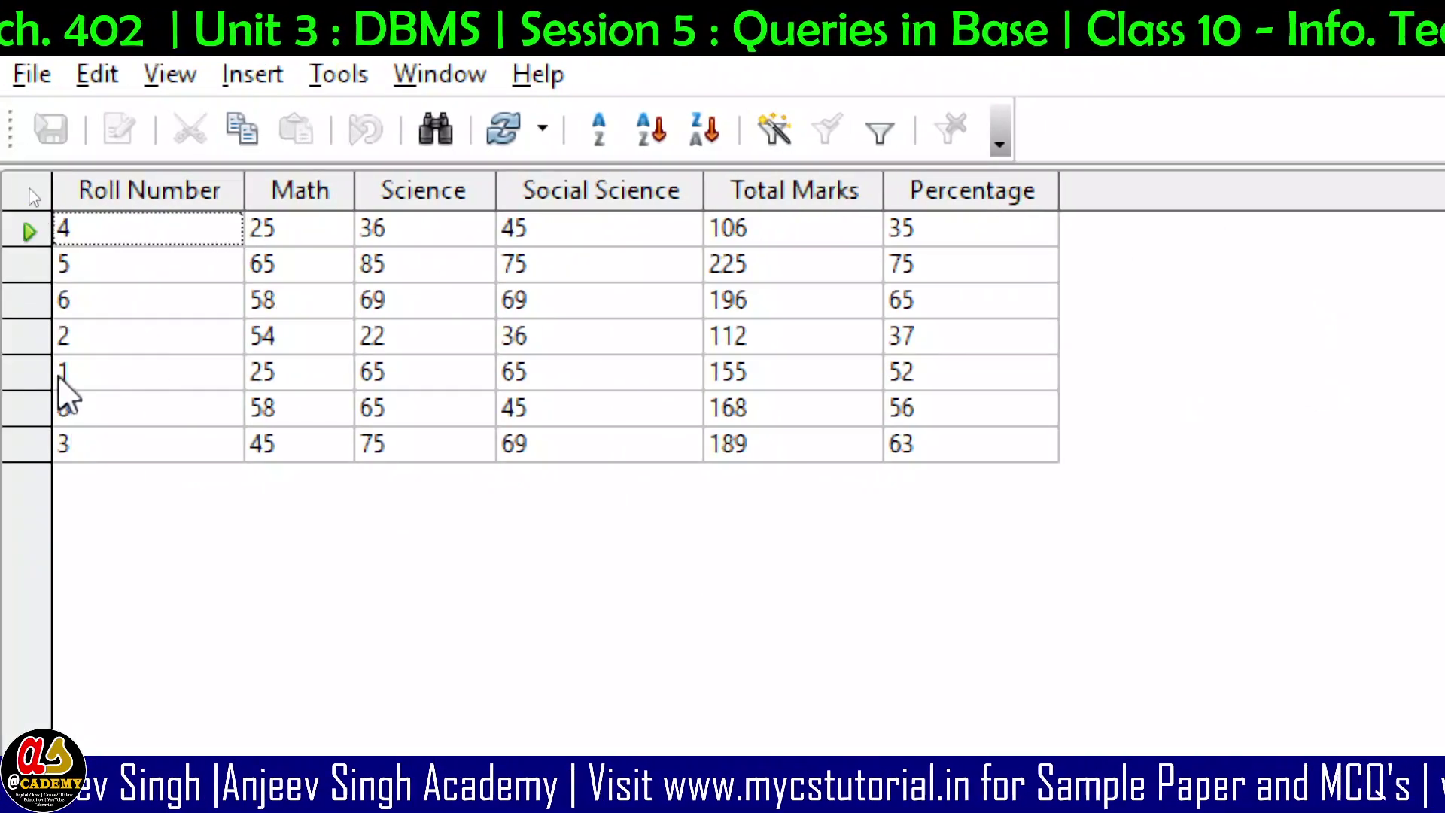
click(140, 187)
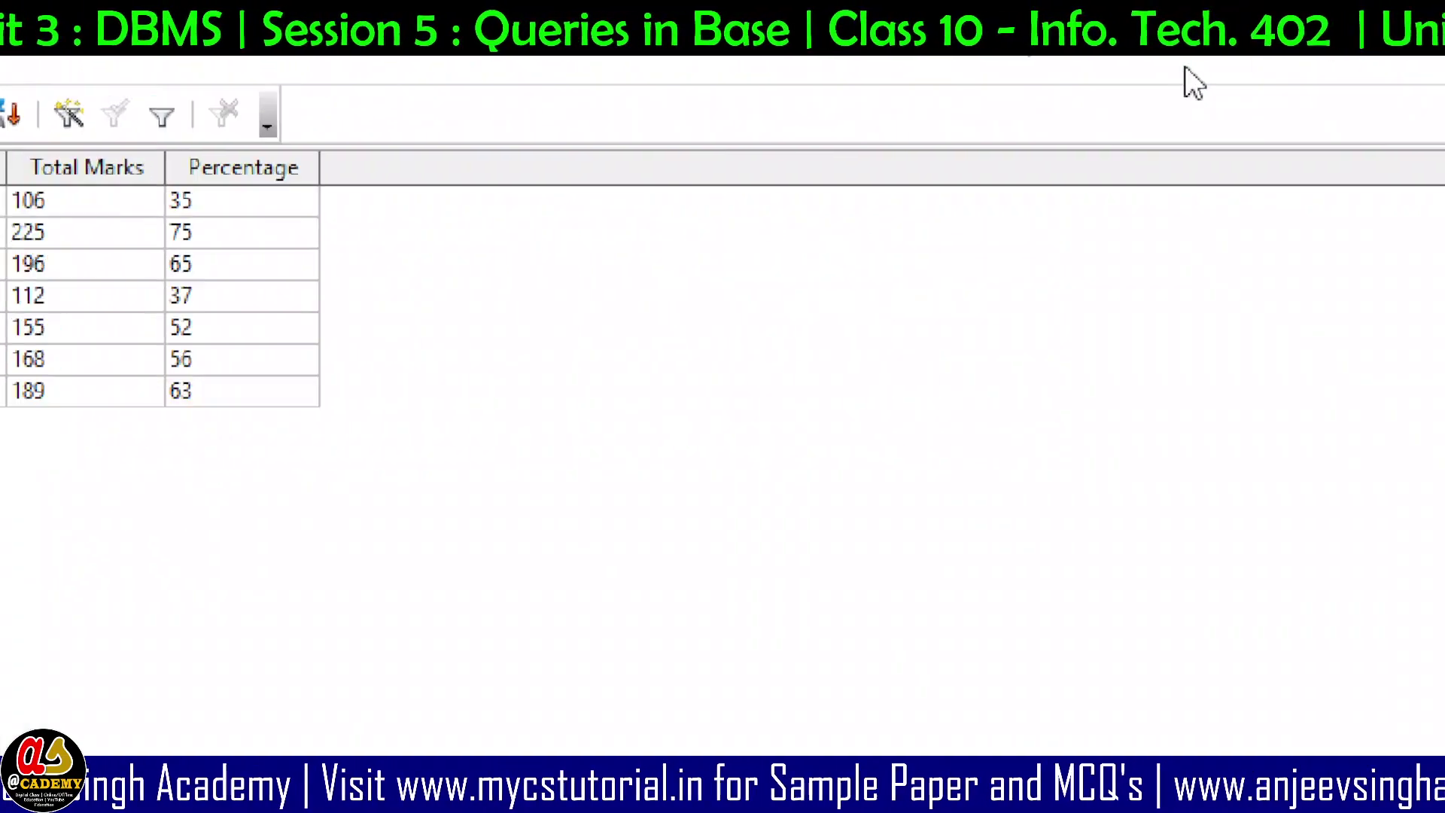
key(ctrl+w)
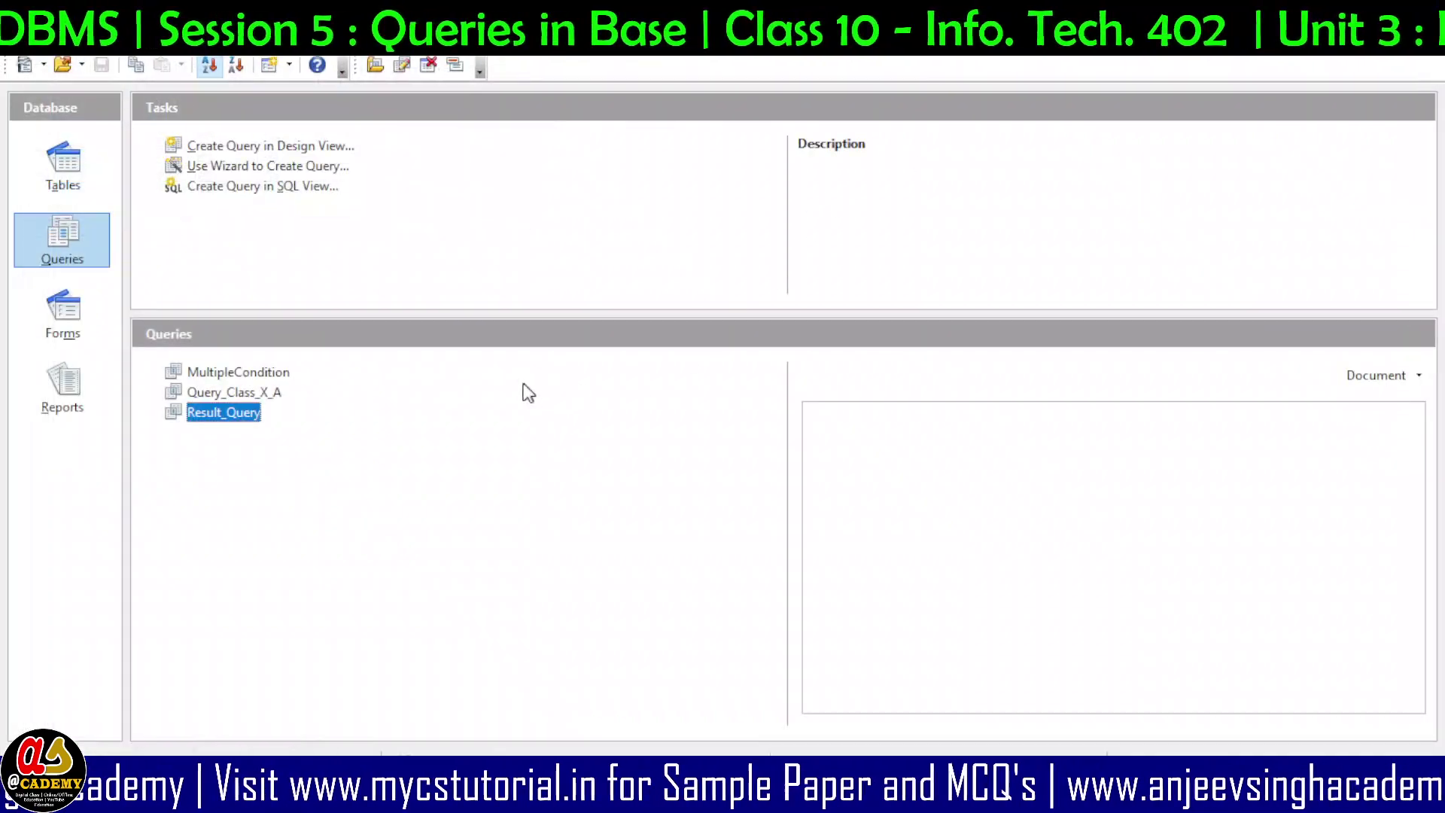
- Set the rollno column of Result_Query to sort ascending, then save and close the design
right_click(219, 412)
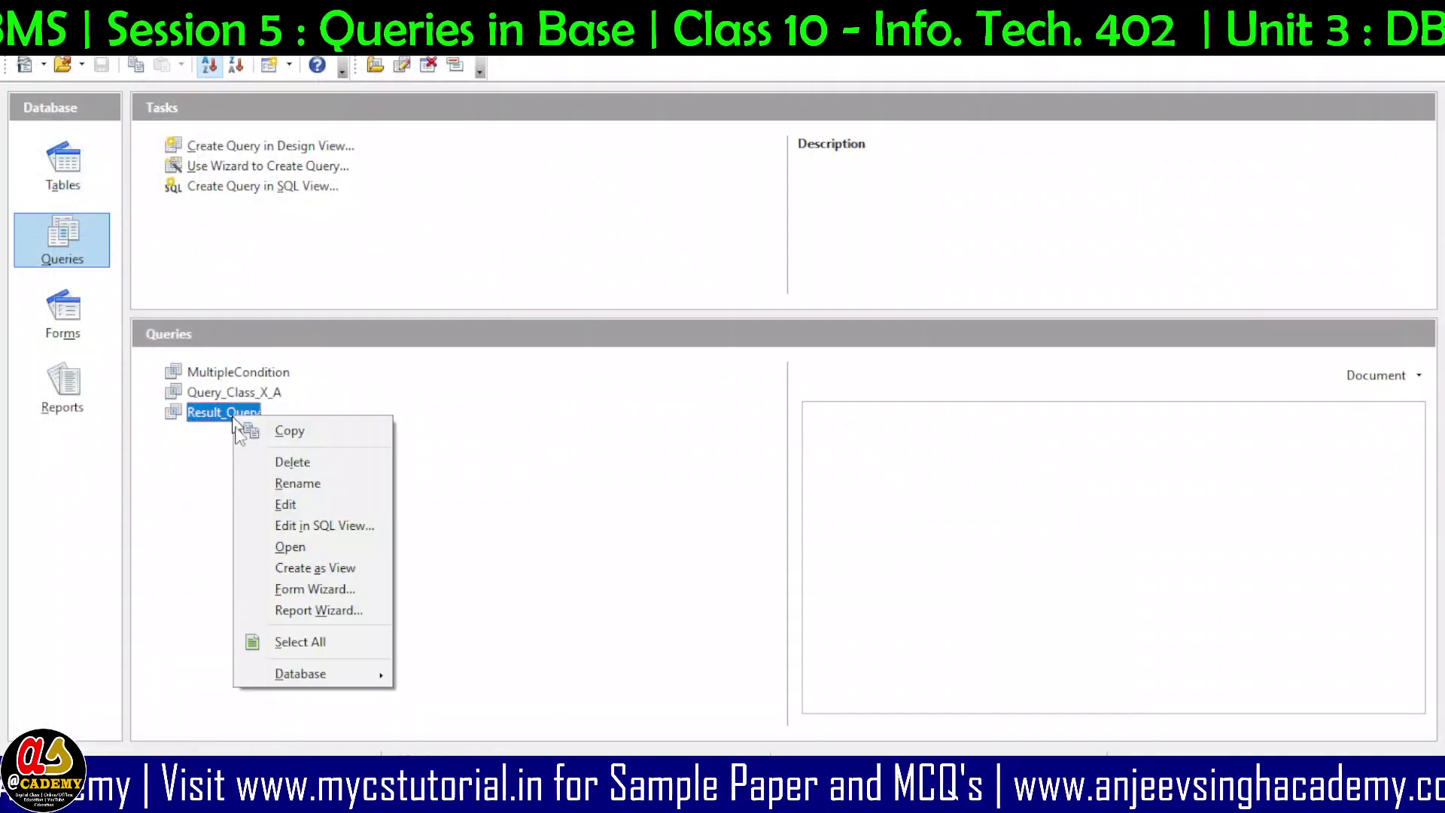
click(285, 499)
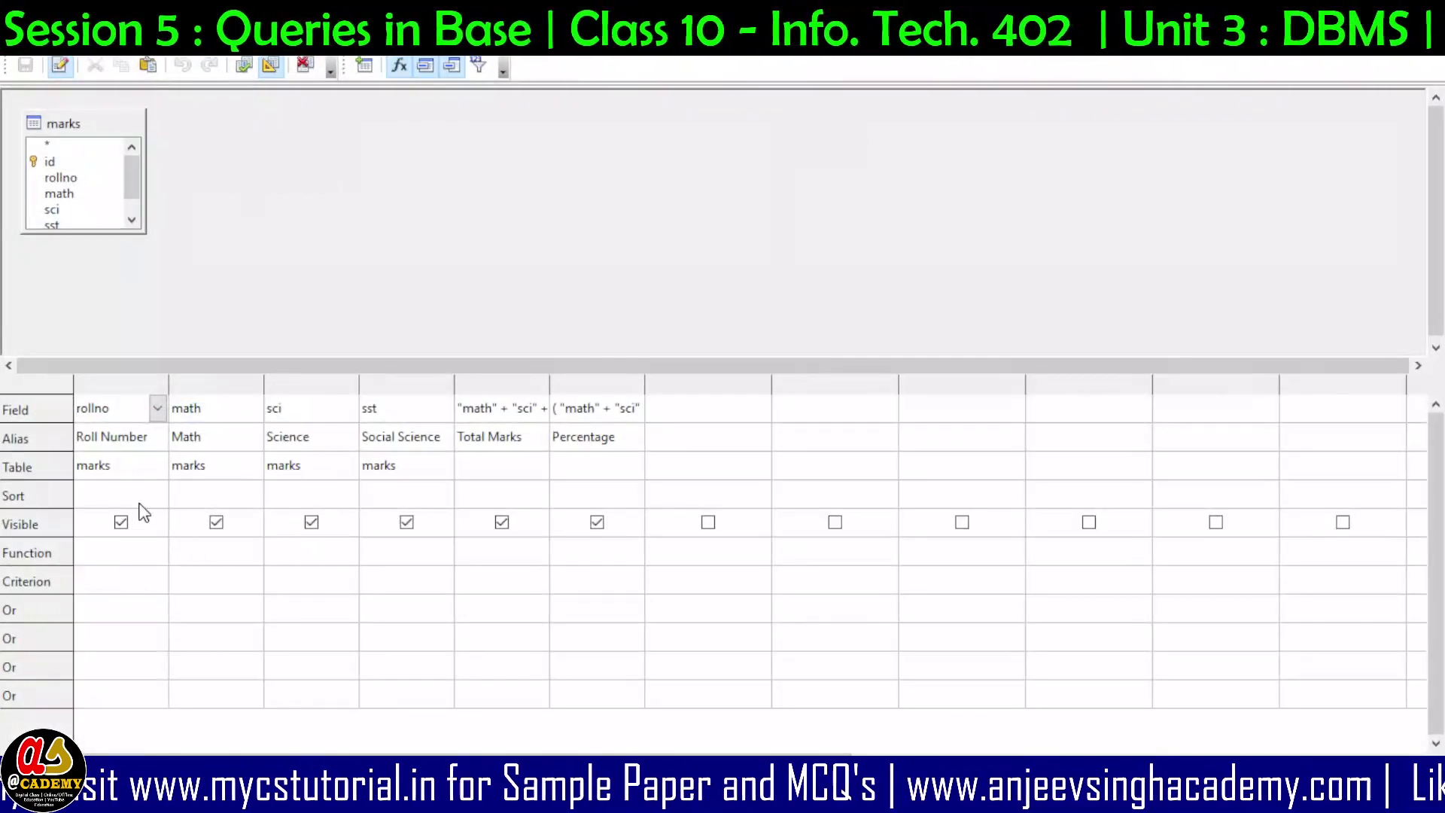
click(142, 496)
click(157, 494)
click(147, 531)
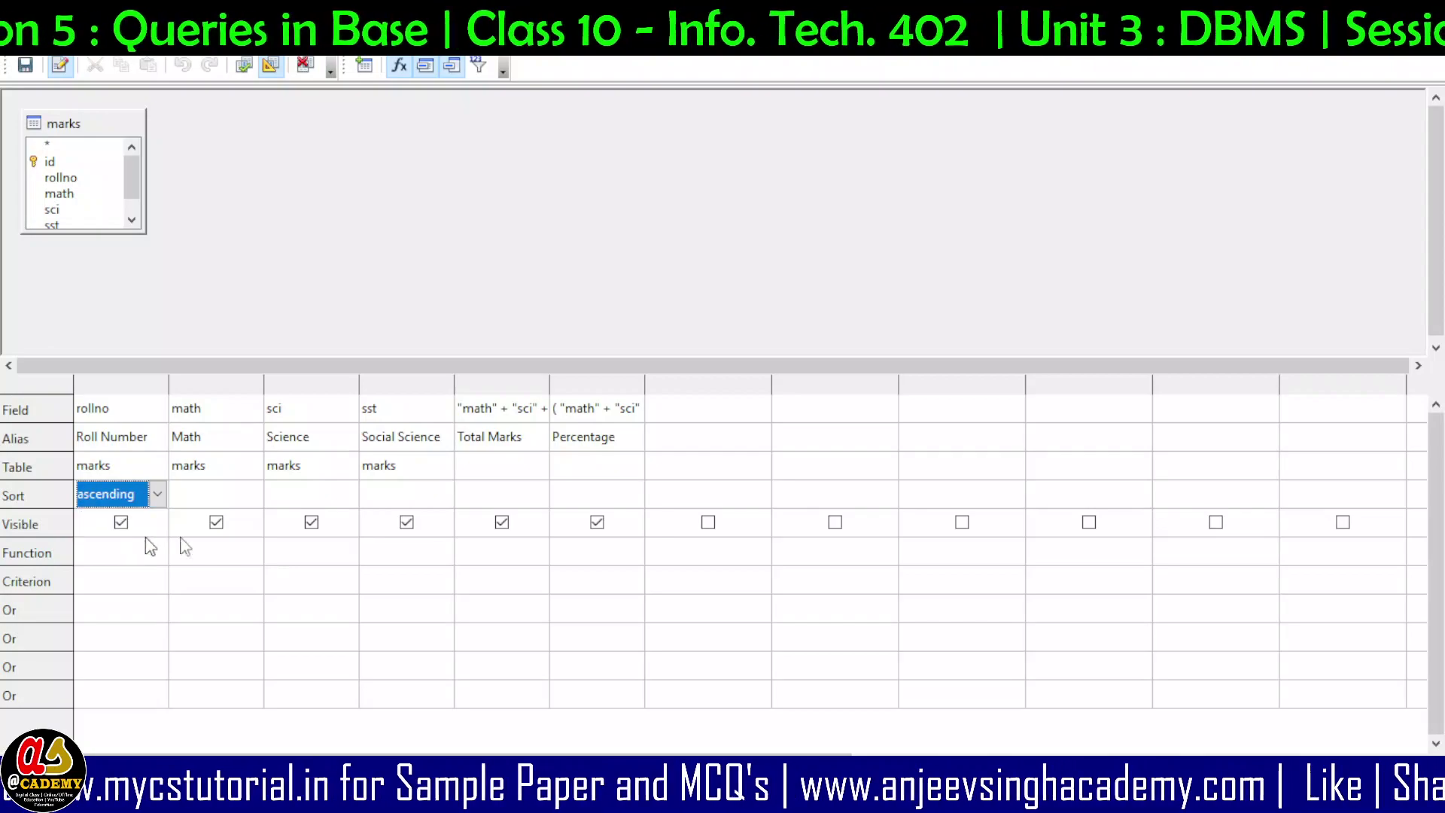
click(278, 226)
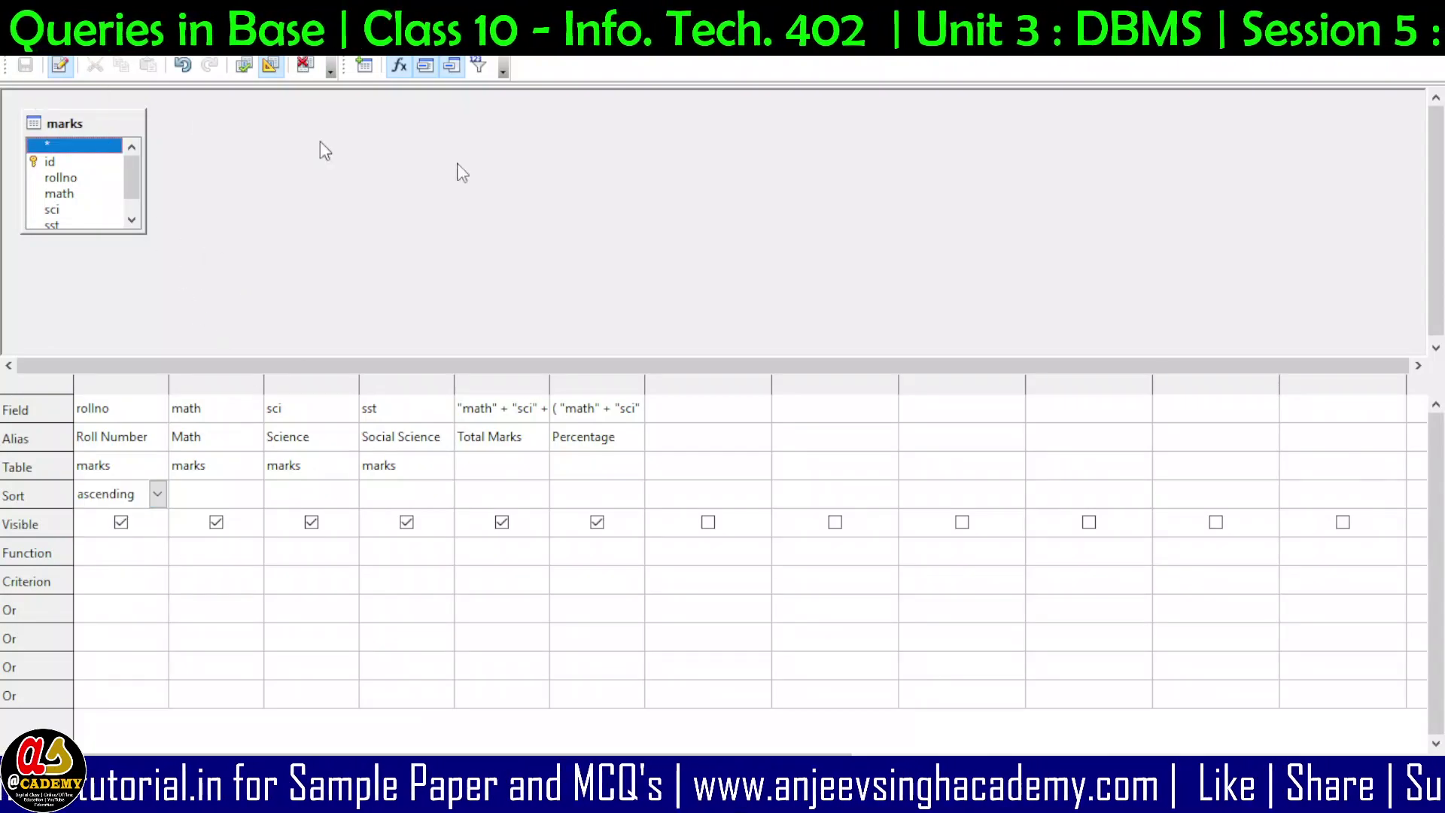
key(ctrl+w)
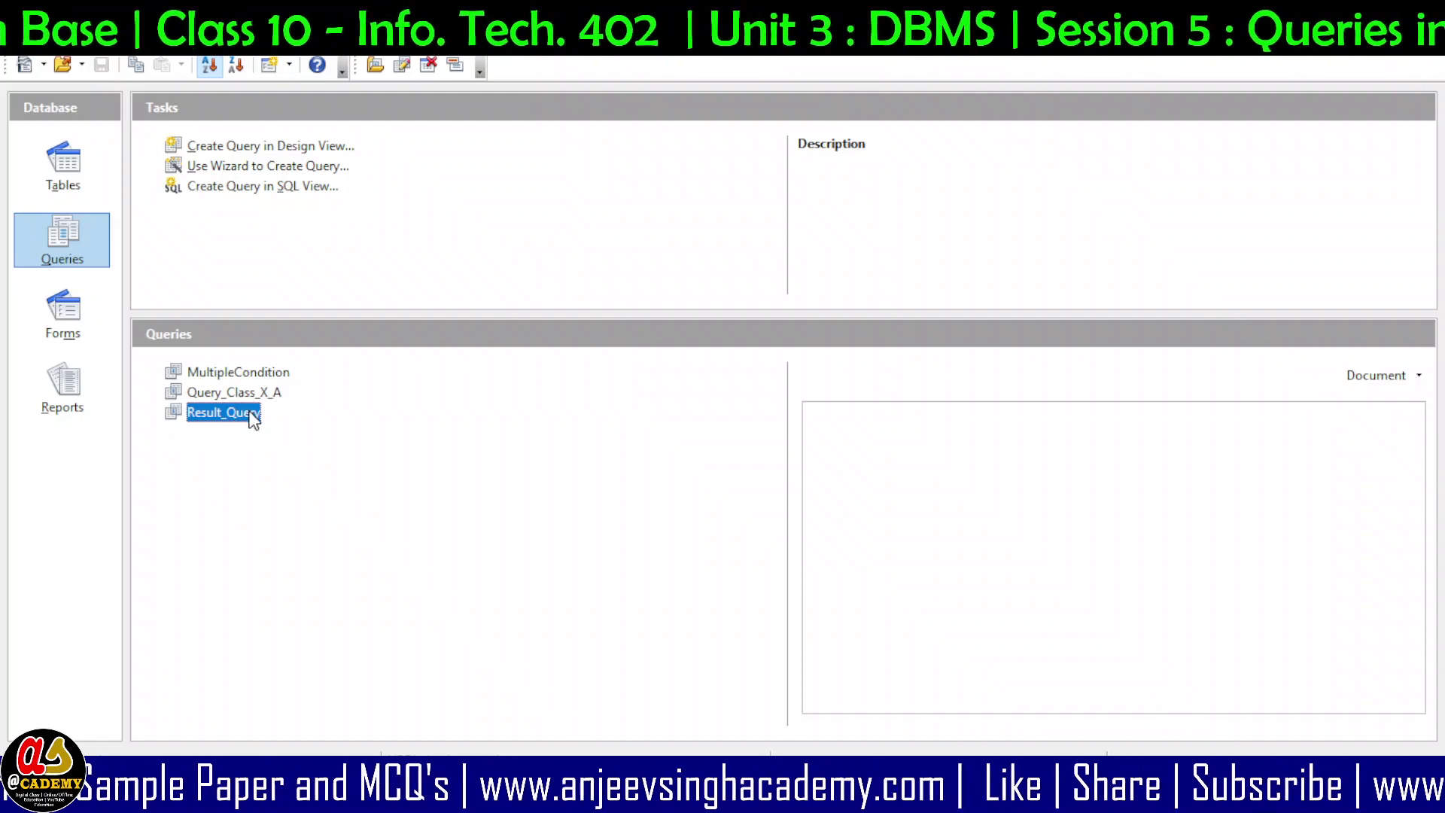
- Run Result_Query again to check the order of the roll numbers, then close the results
right_click(252, 419)
click(326, 542)
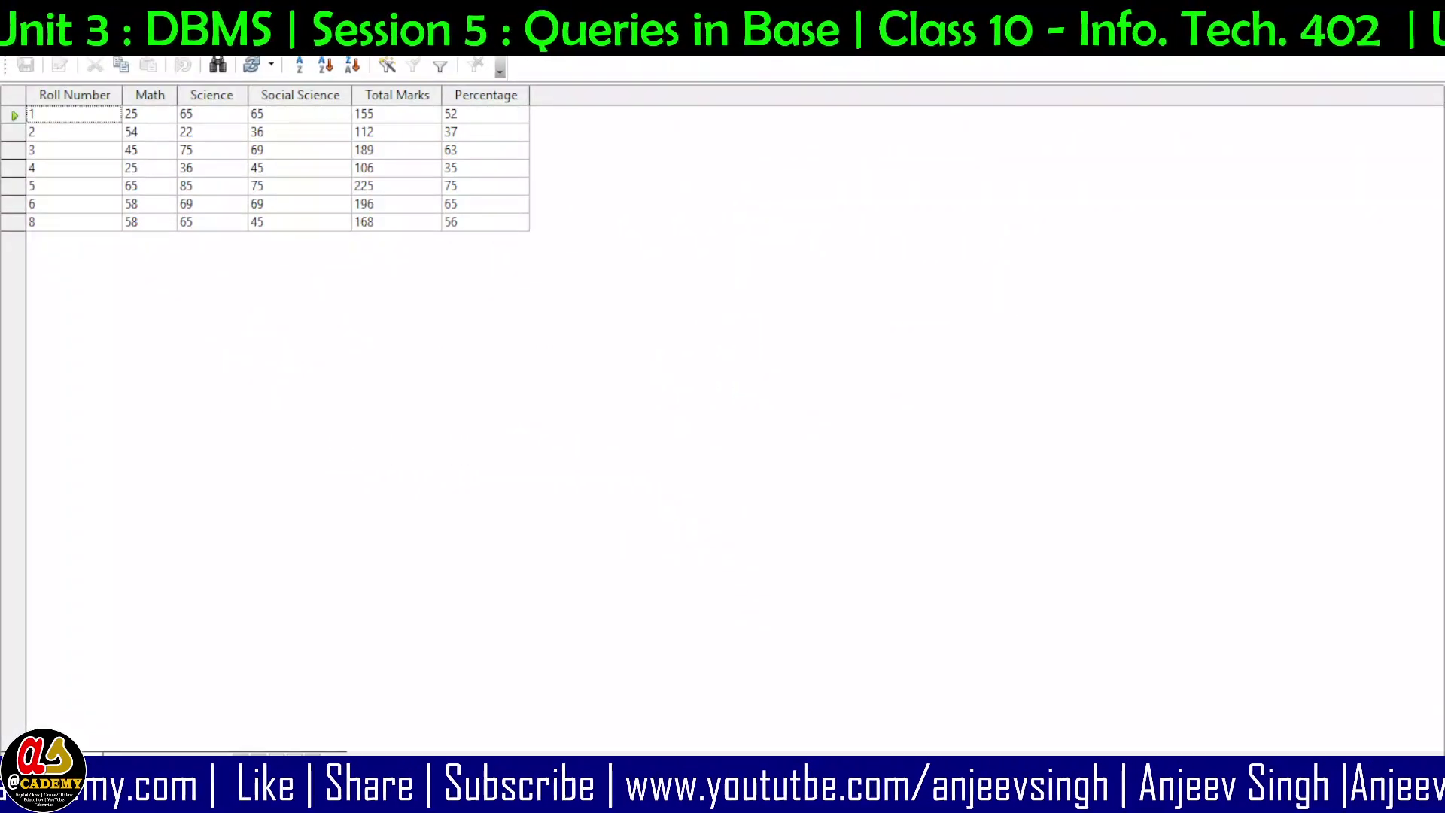
key(ctrl+w)
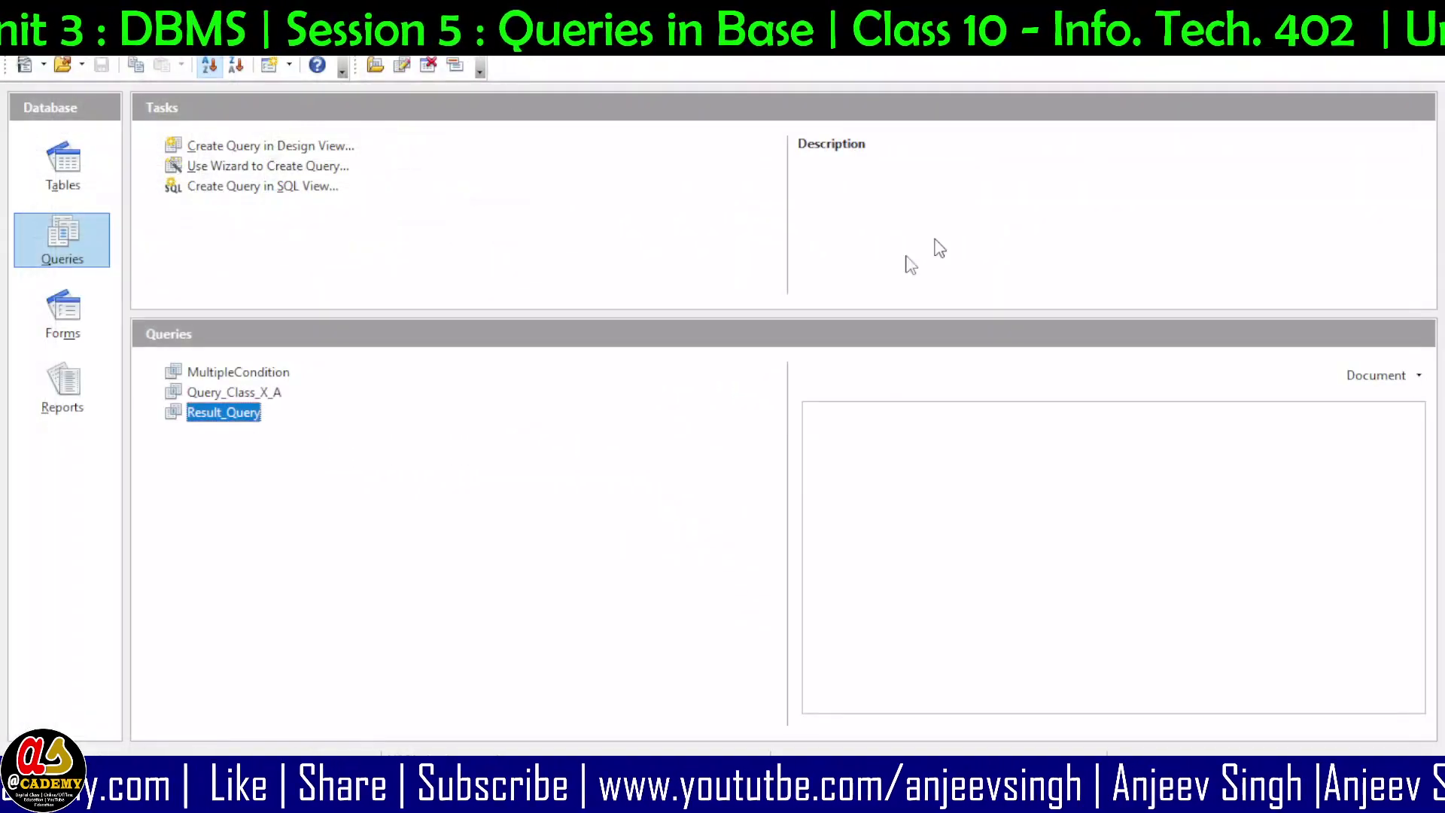
- Add the Student_Record table to the design of Result_Query and move it well clear of the marks table
right_click(236, 422)
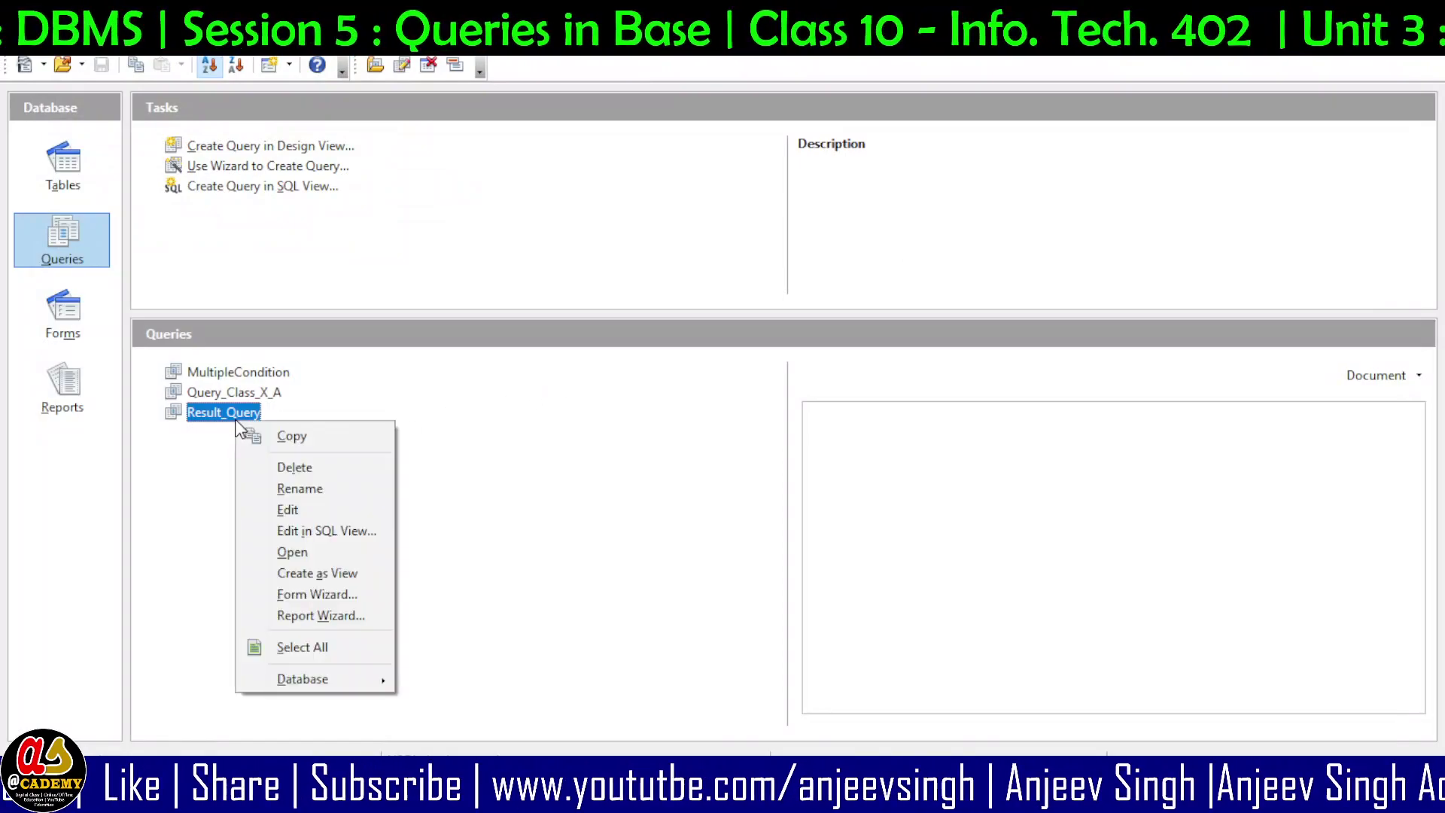
click(313, 516)
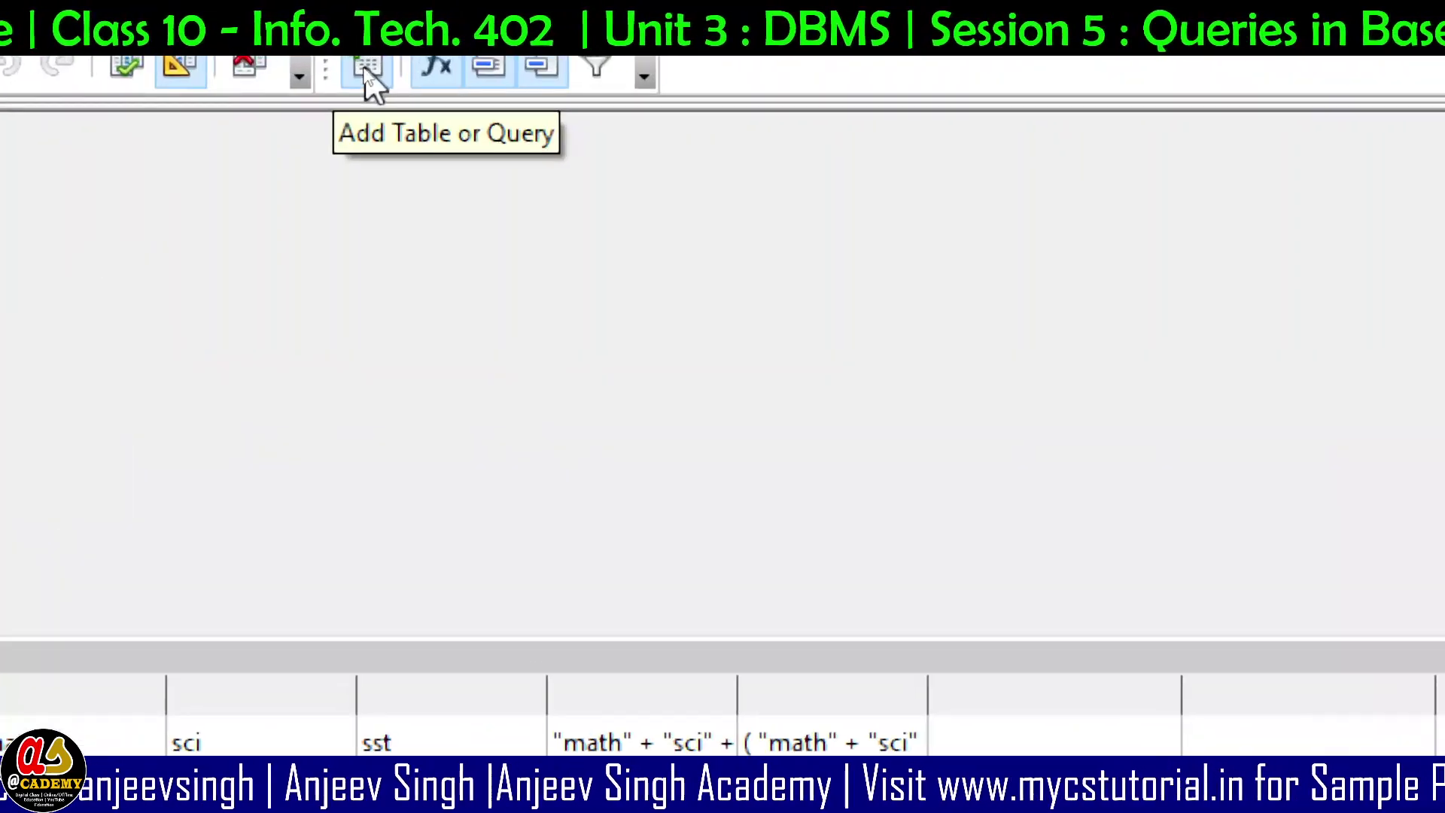
click(368, 71)
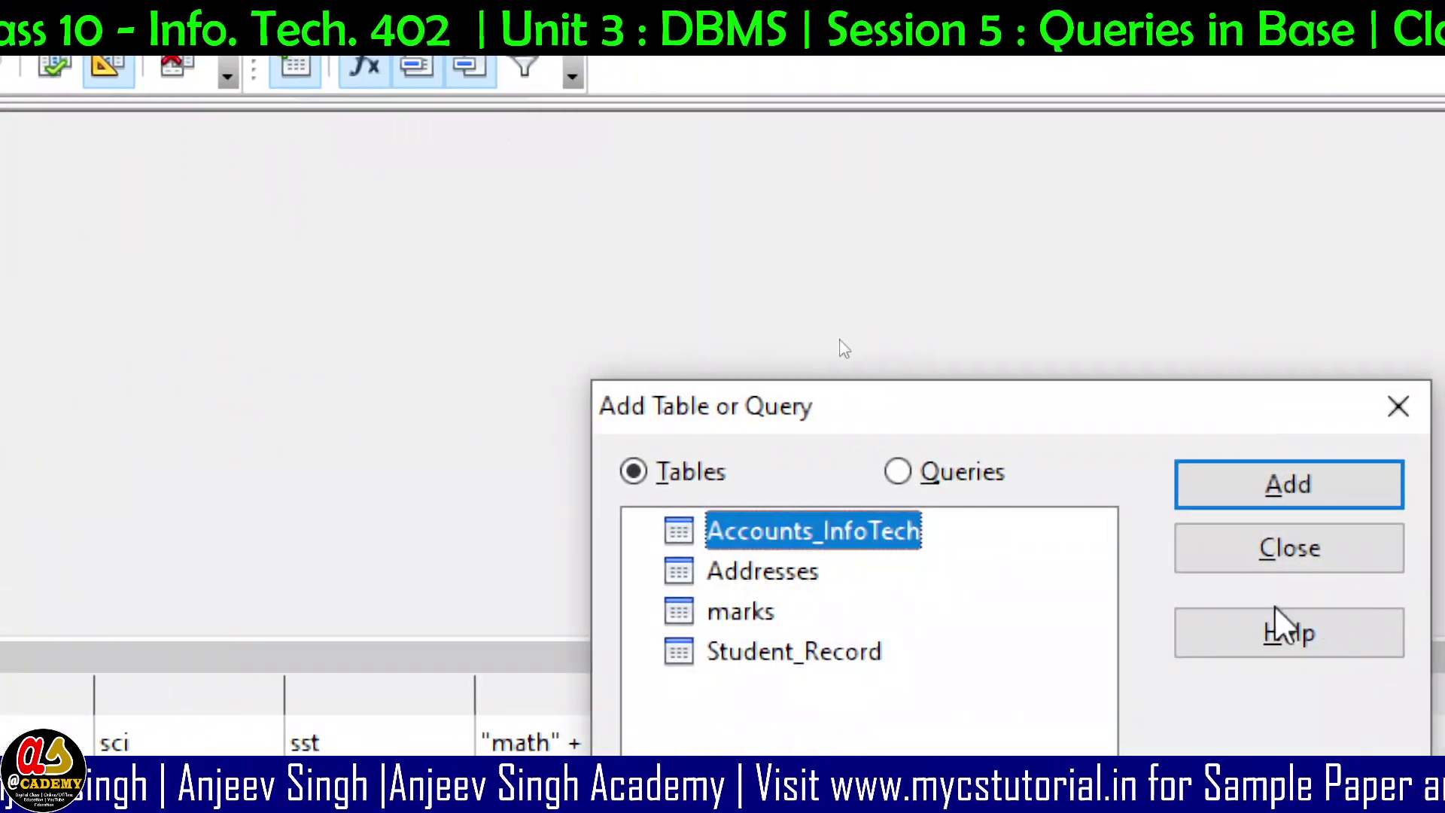
click(765, 652)
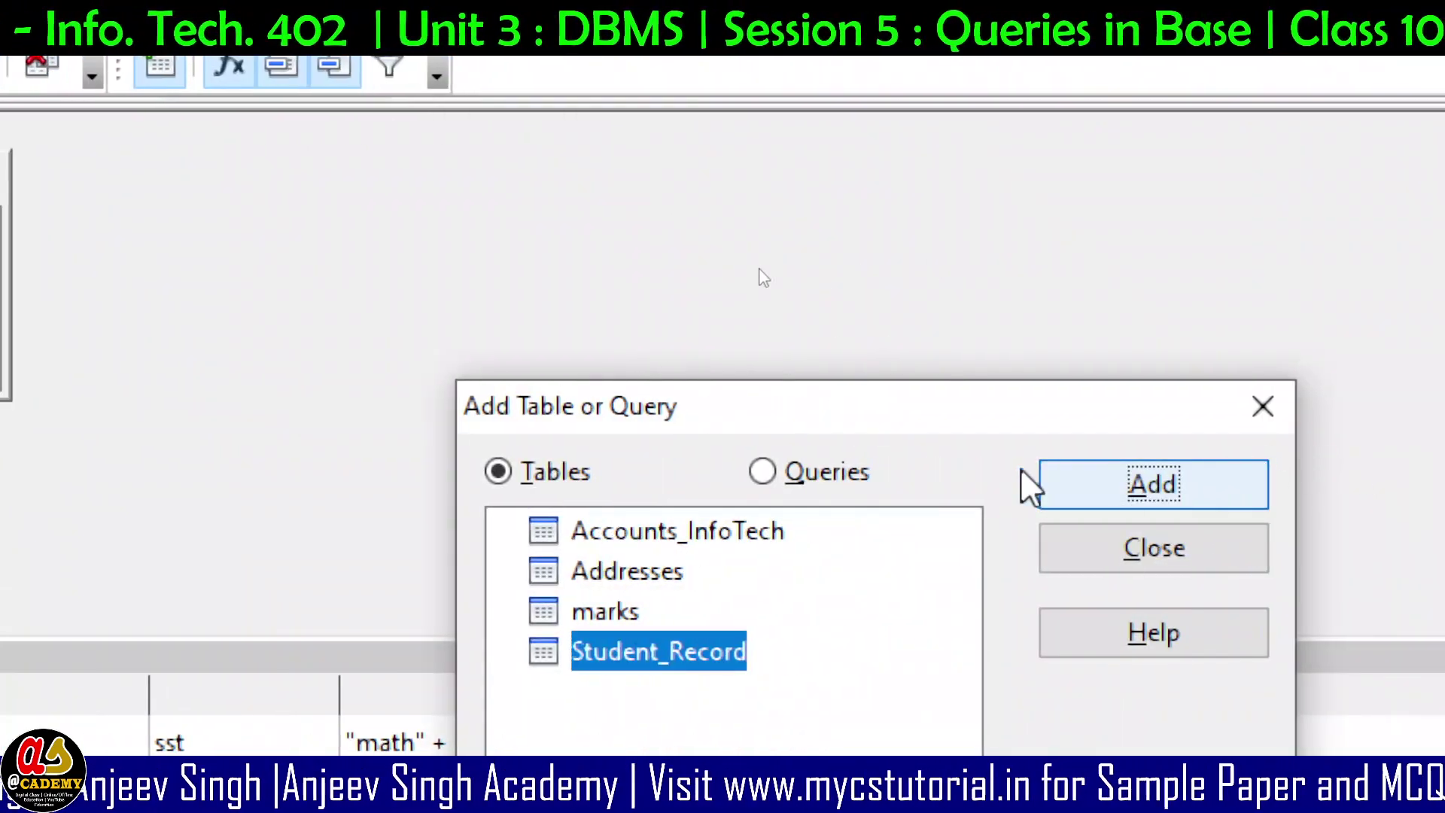
click(1264, 408)
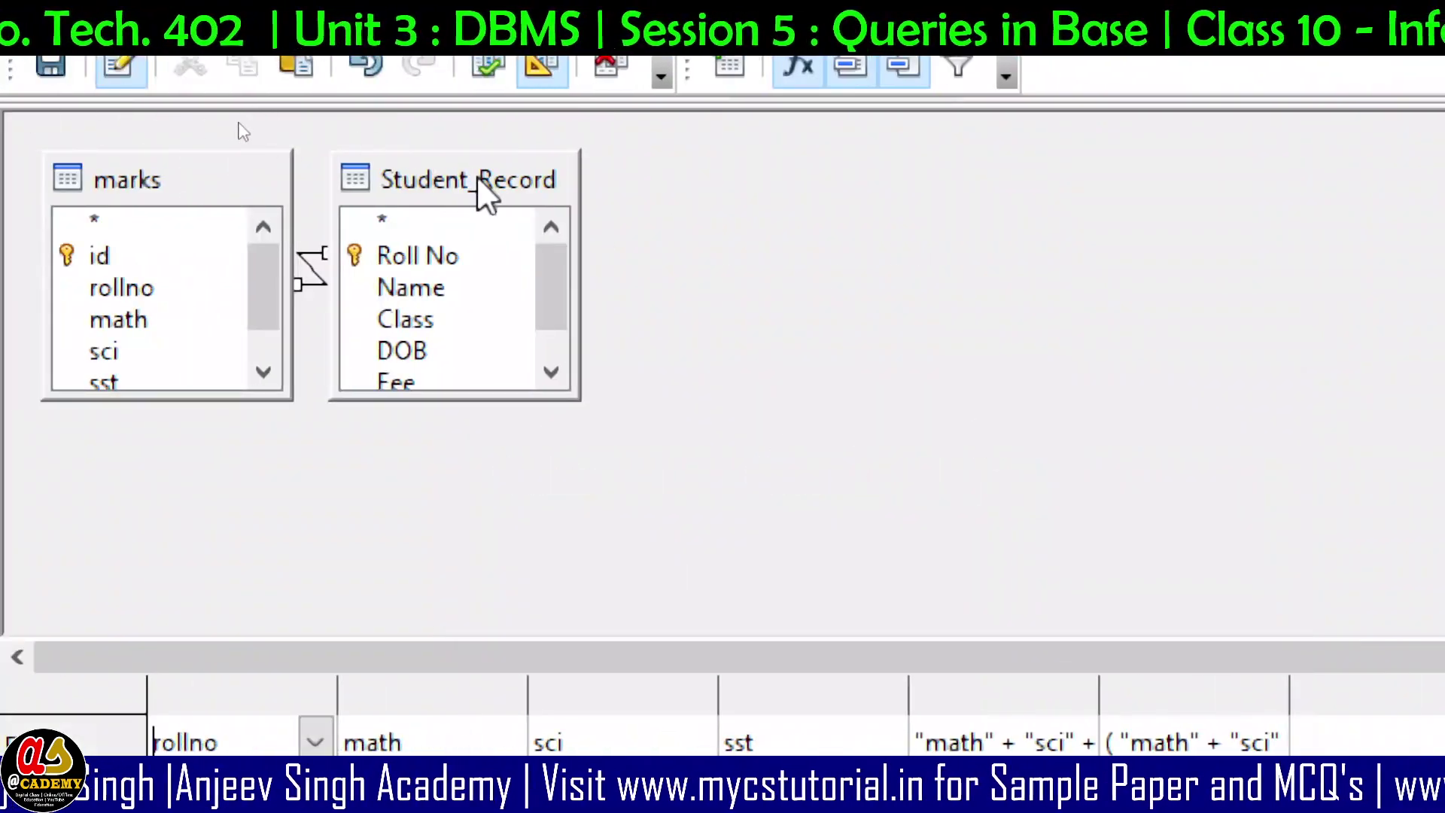
drag(478, 181, 911, 178)
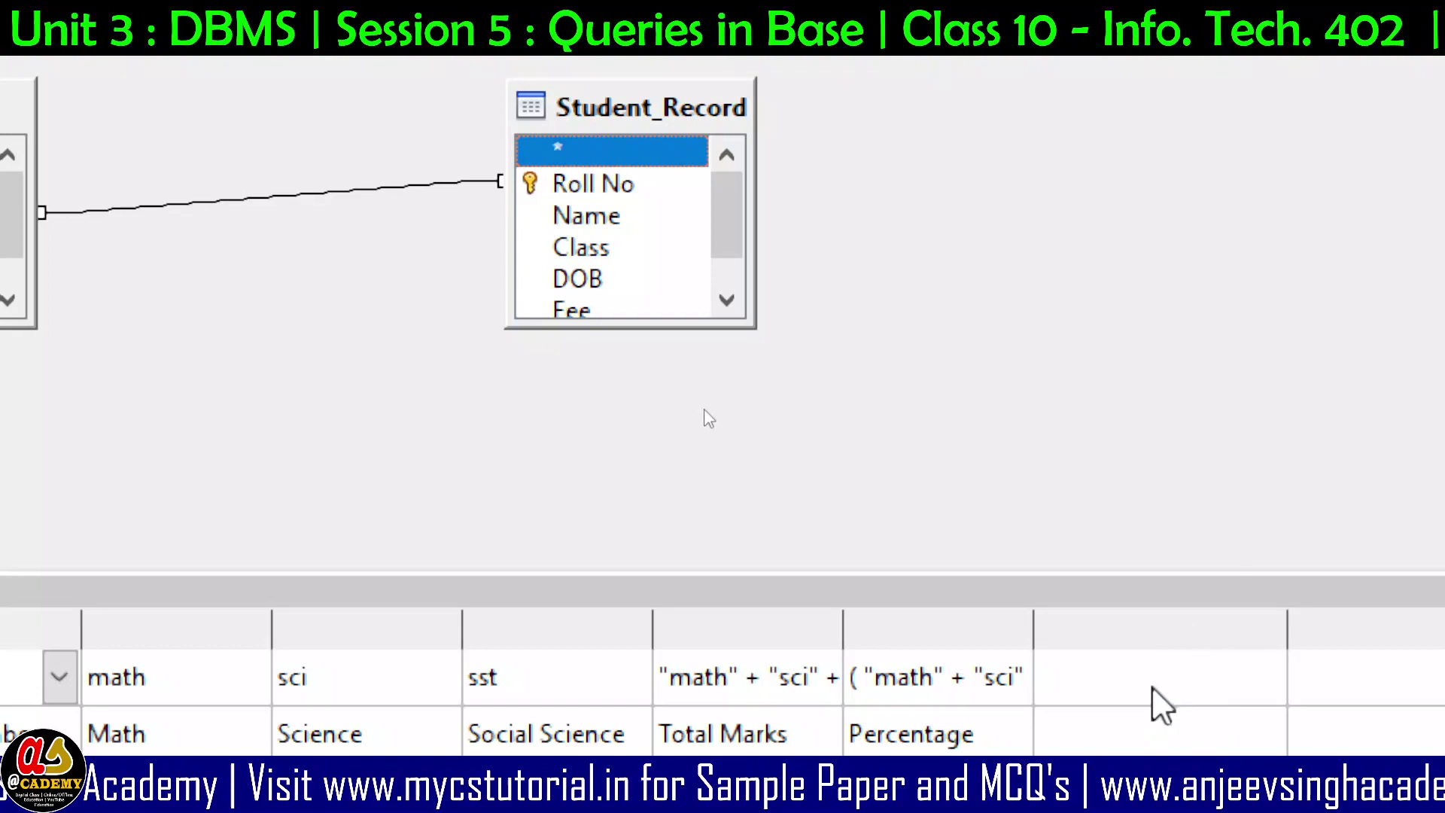
- Add the Name field from the Student_Record table as a new column after Percentage in the query design, leaving it unsorted
click(1425, 736)
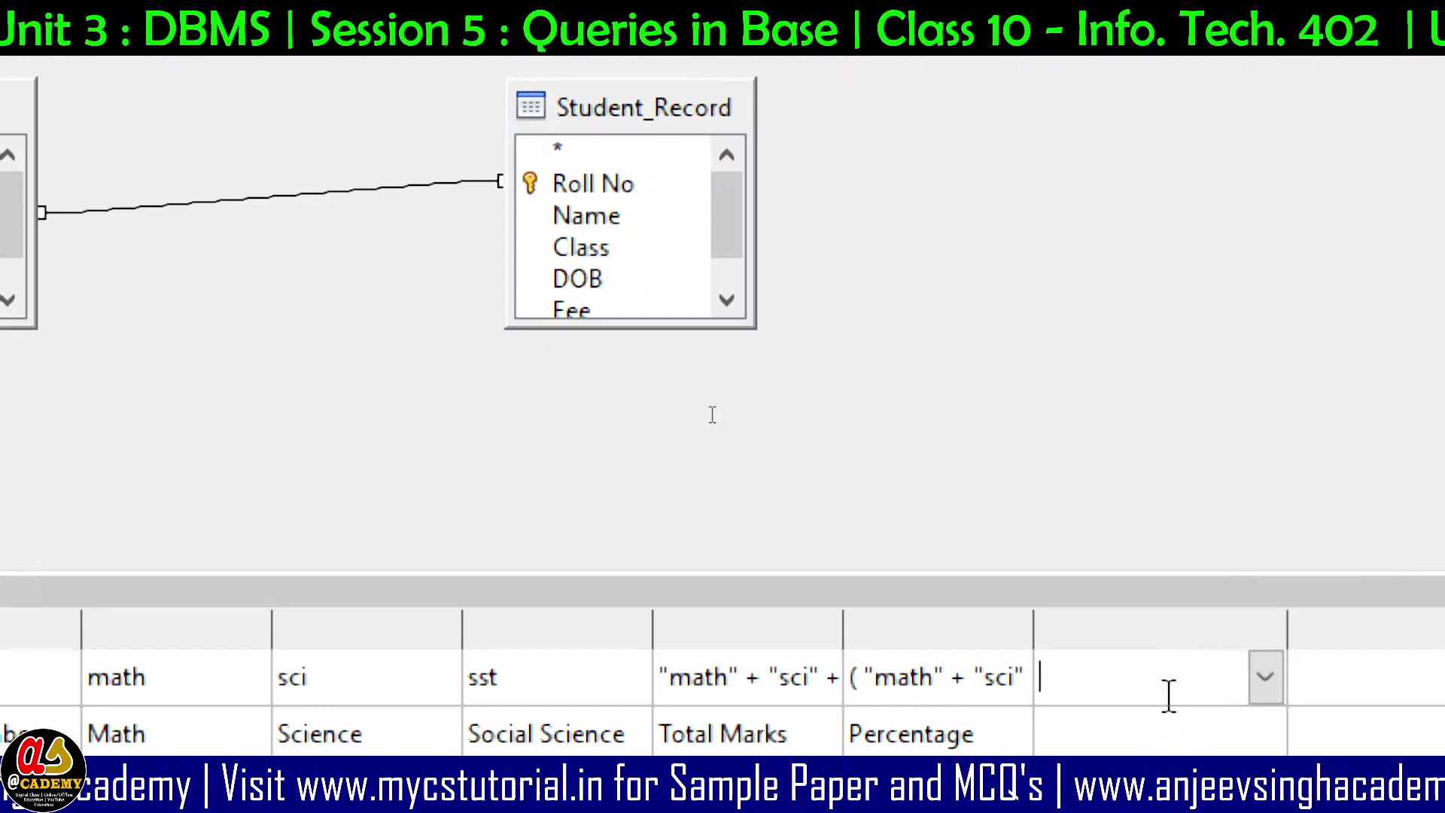
text(na)
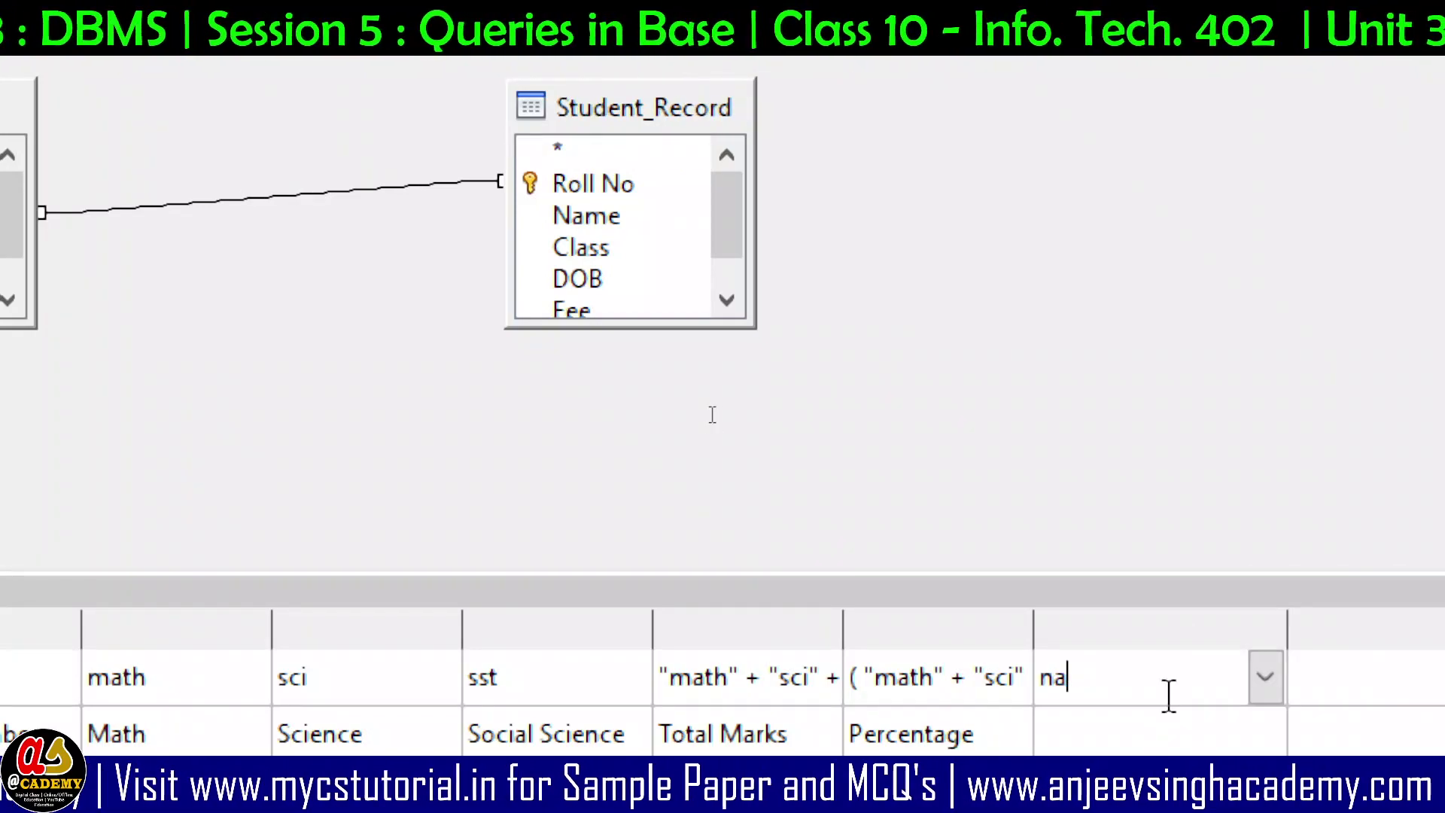
key(BackSpace)
key(BackSpace)
click(1265, 676)
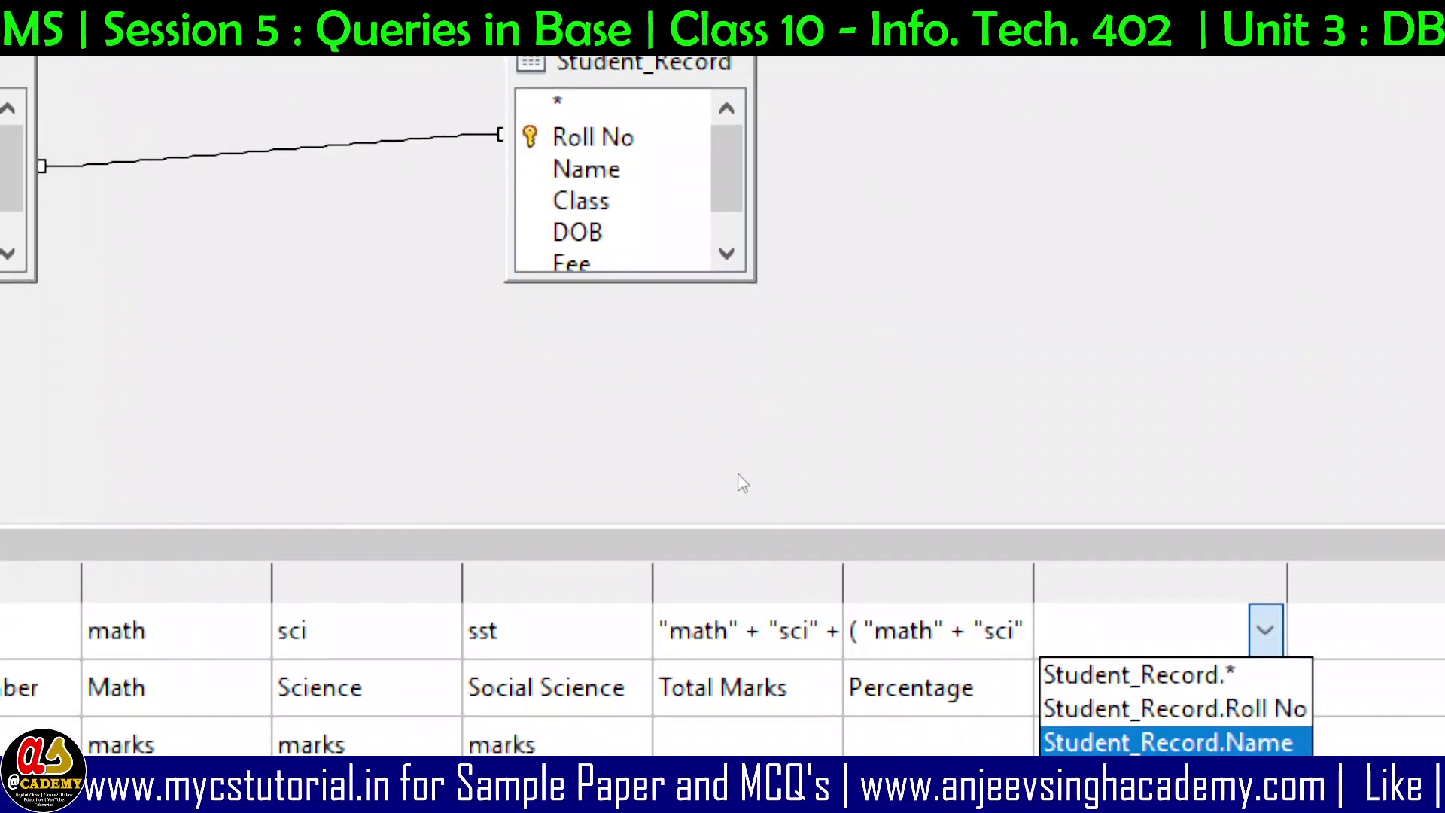
click(1212, 741)
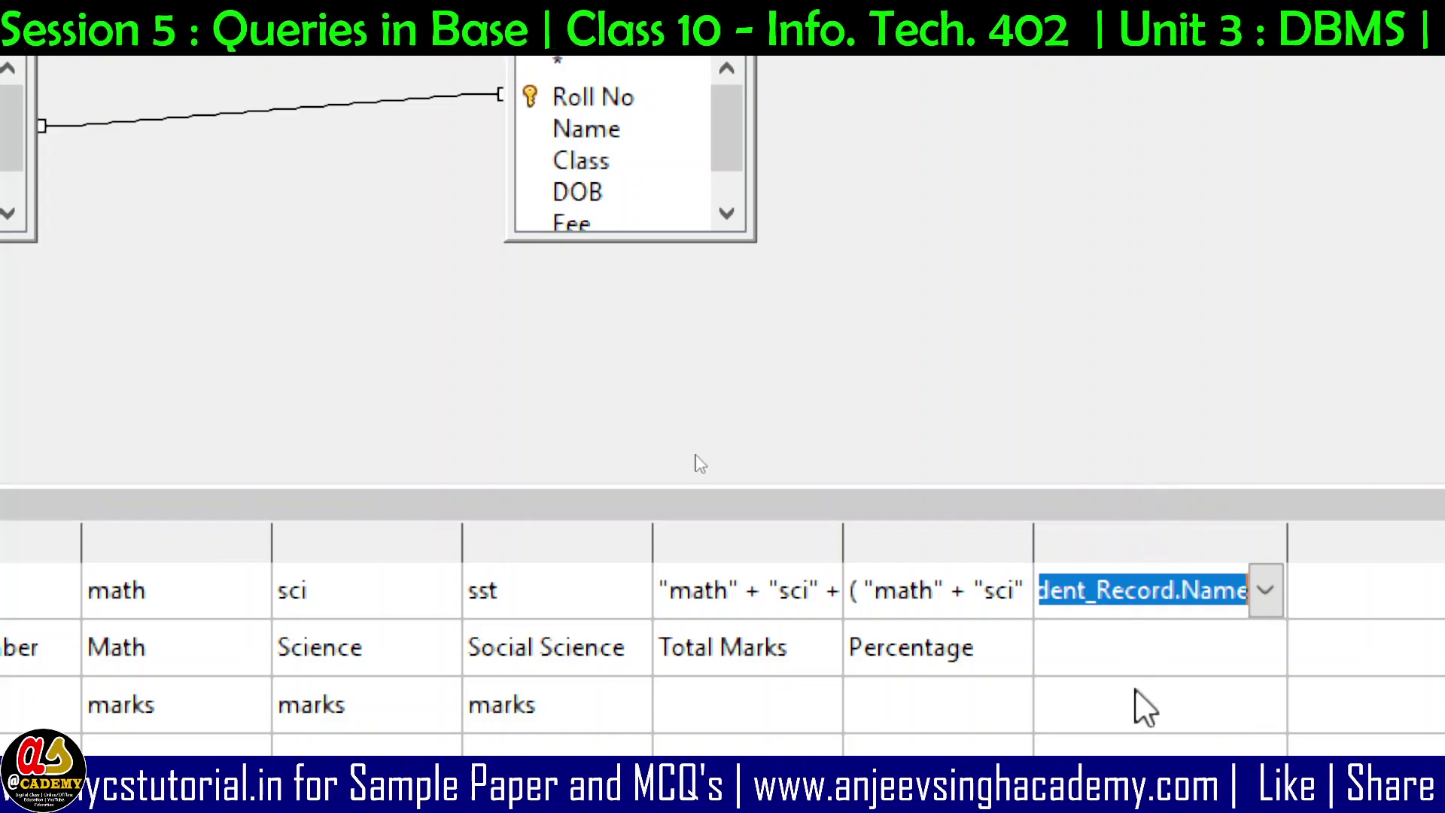
click(1154, 652)
click(1144, 745)
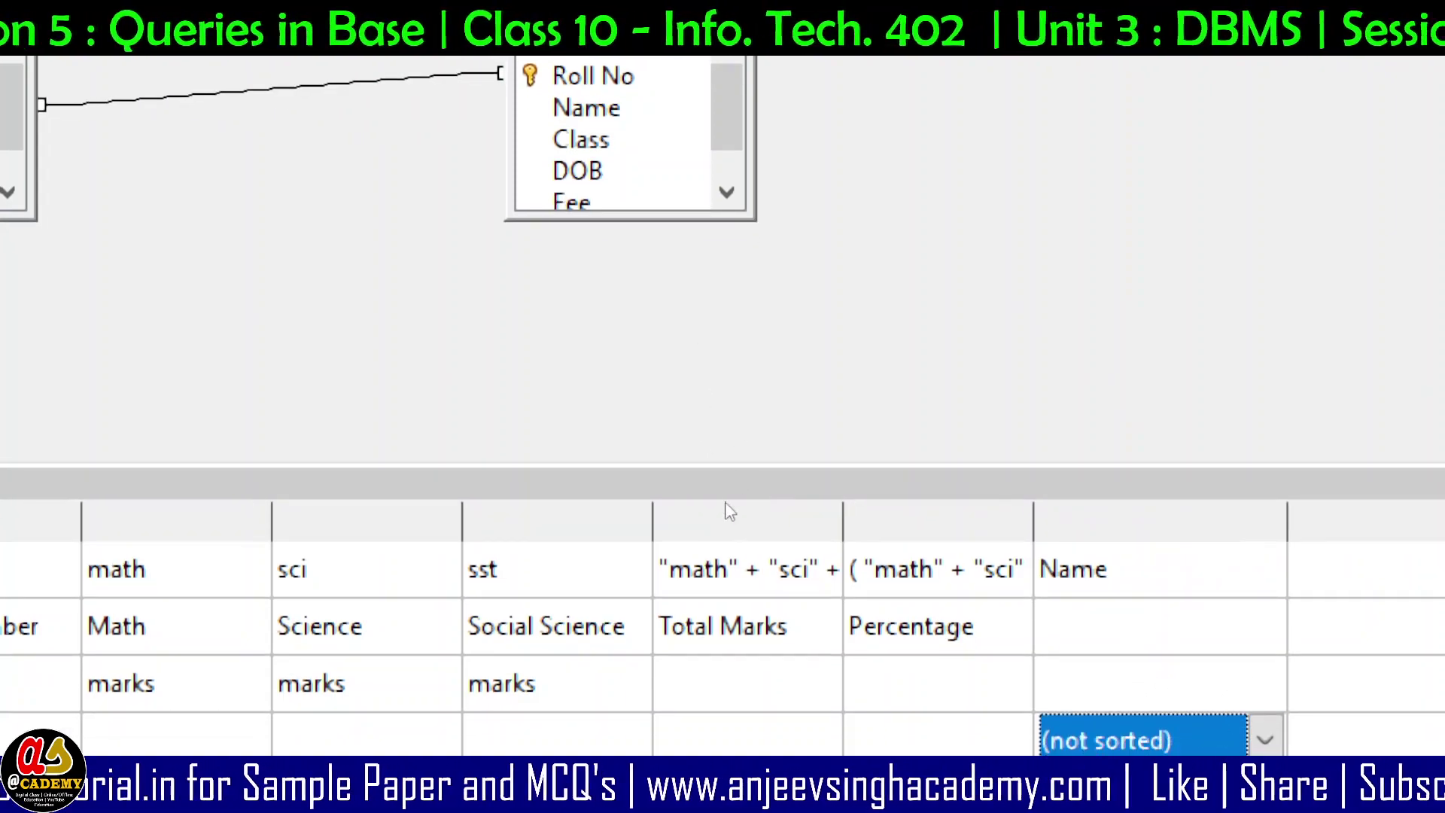
click(1145, 682)
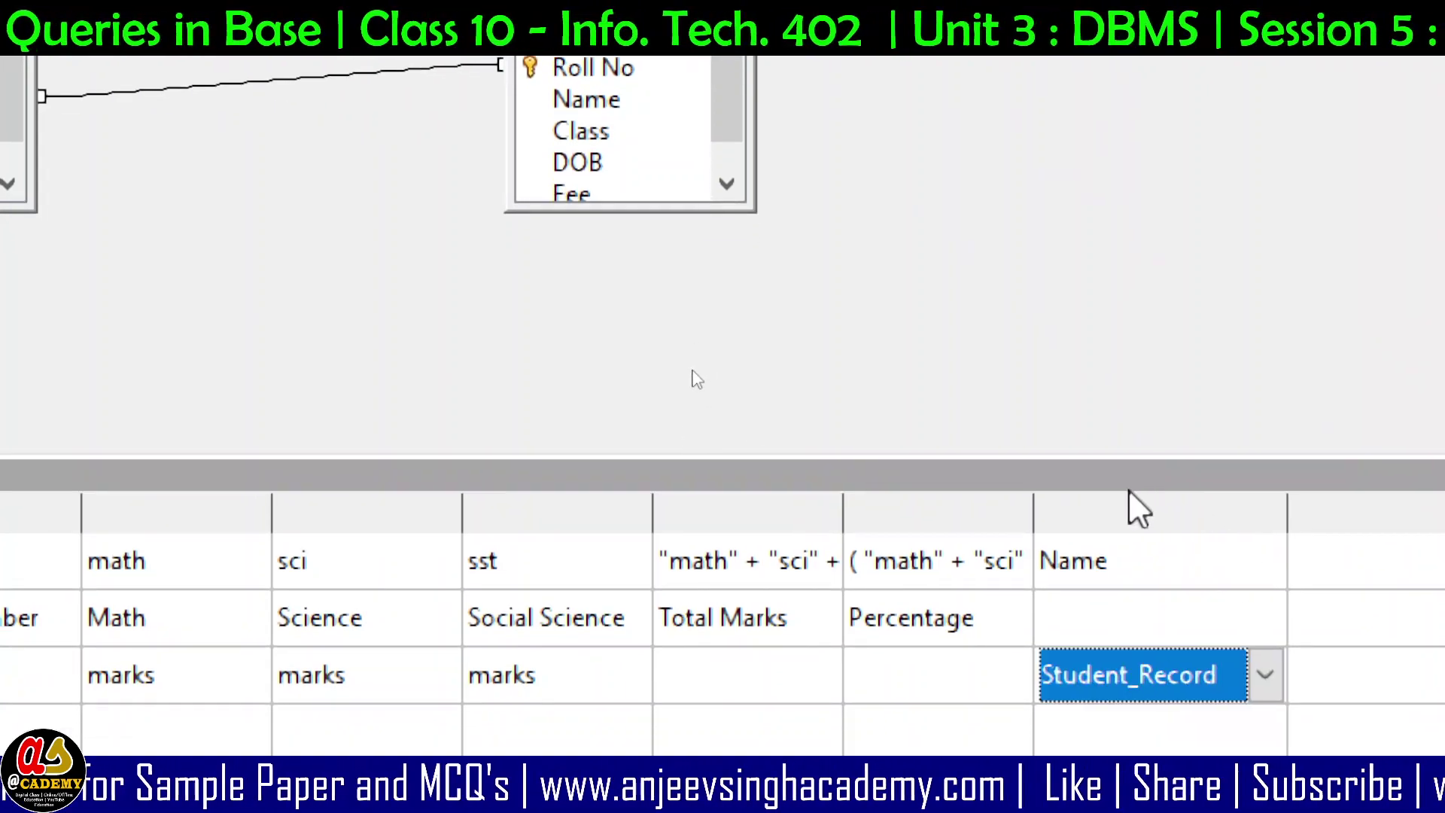
- Move the Name column between the rollno and math columns of Result_Query, and save the database
click(1135, 517)
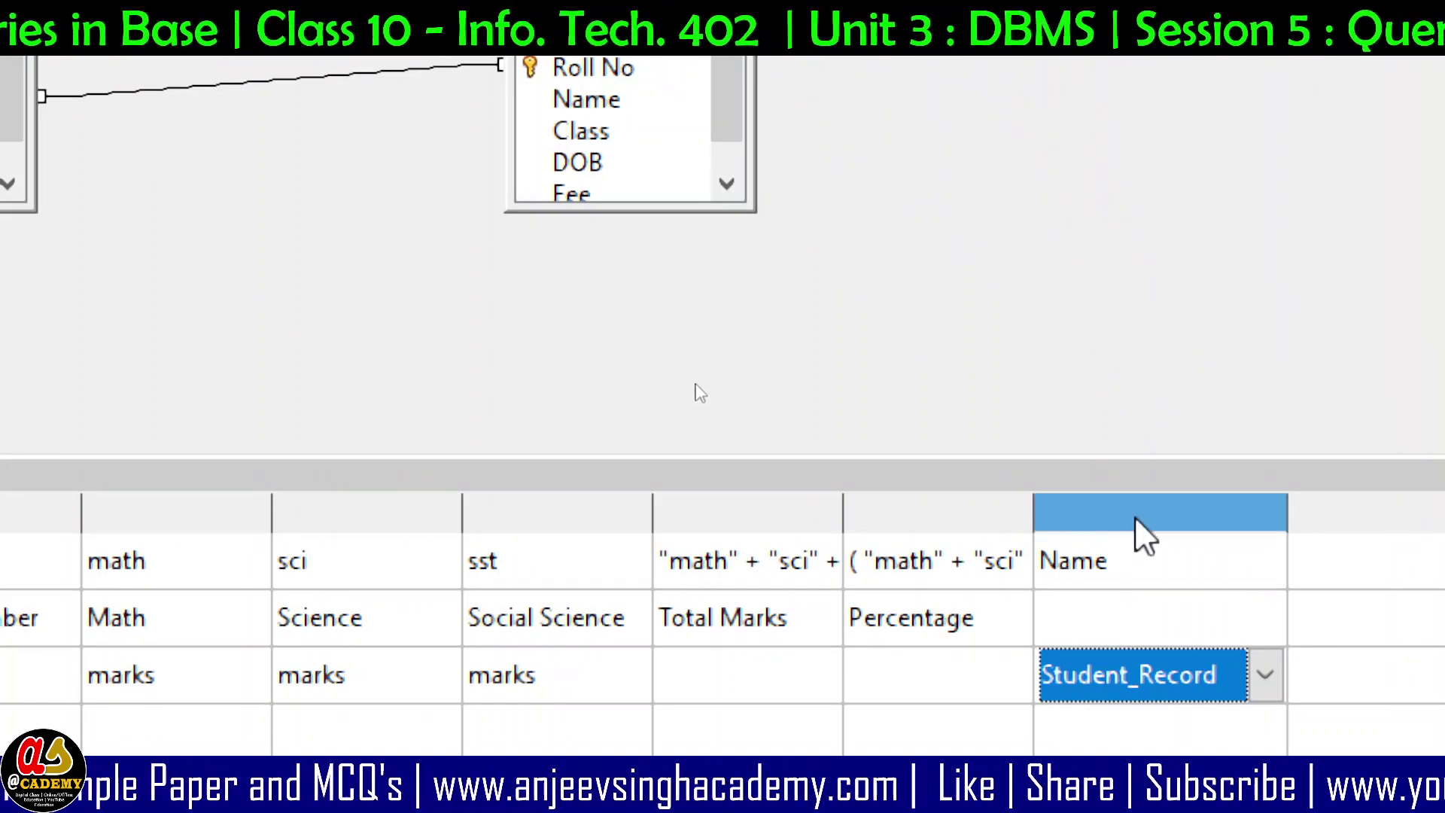
drag(1134, 518, 184, 536)
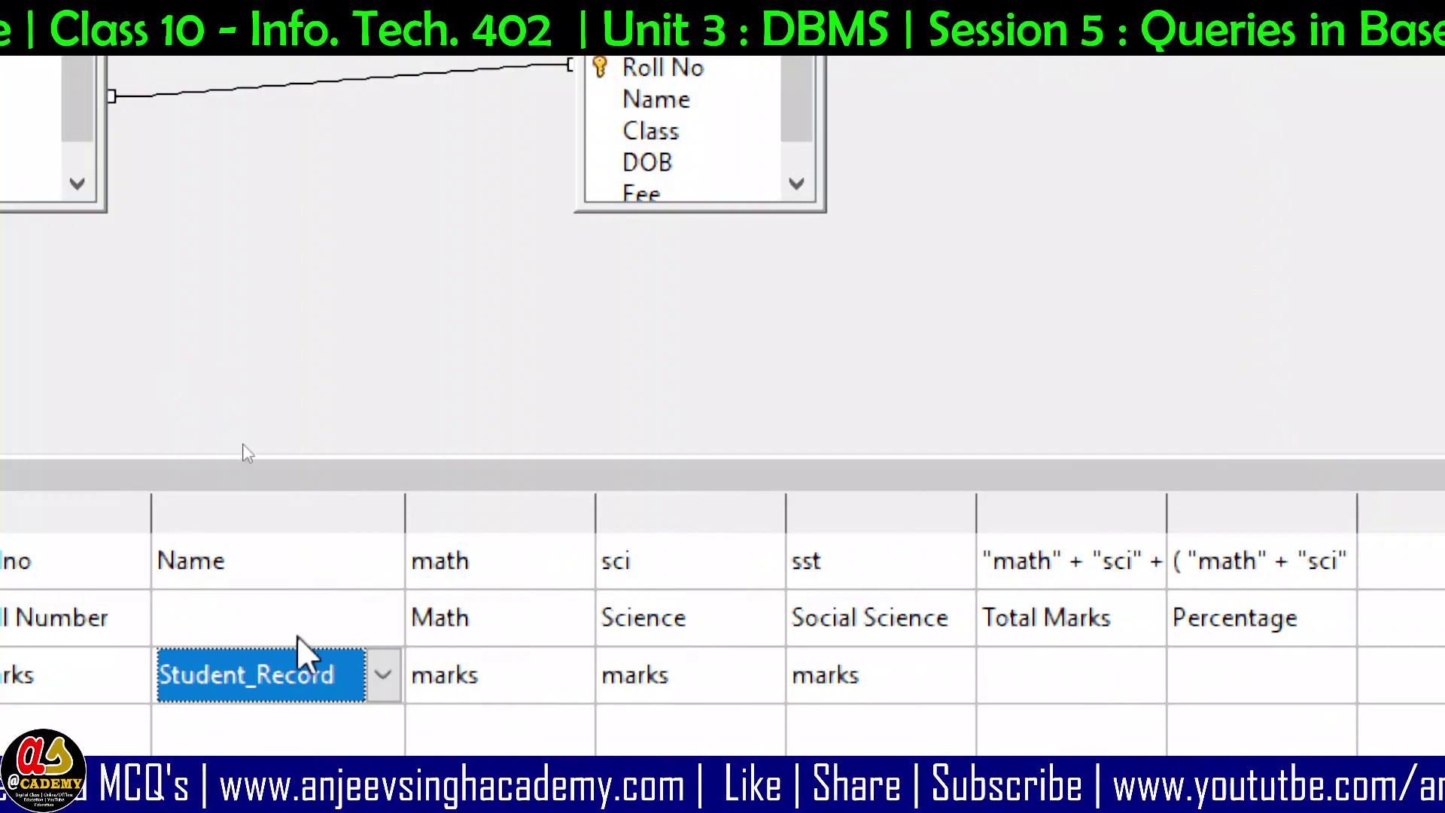
click(236, 613)
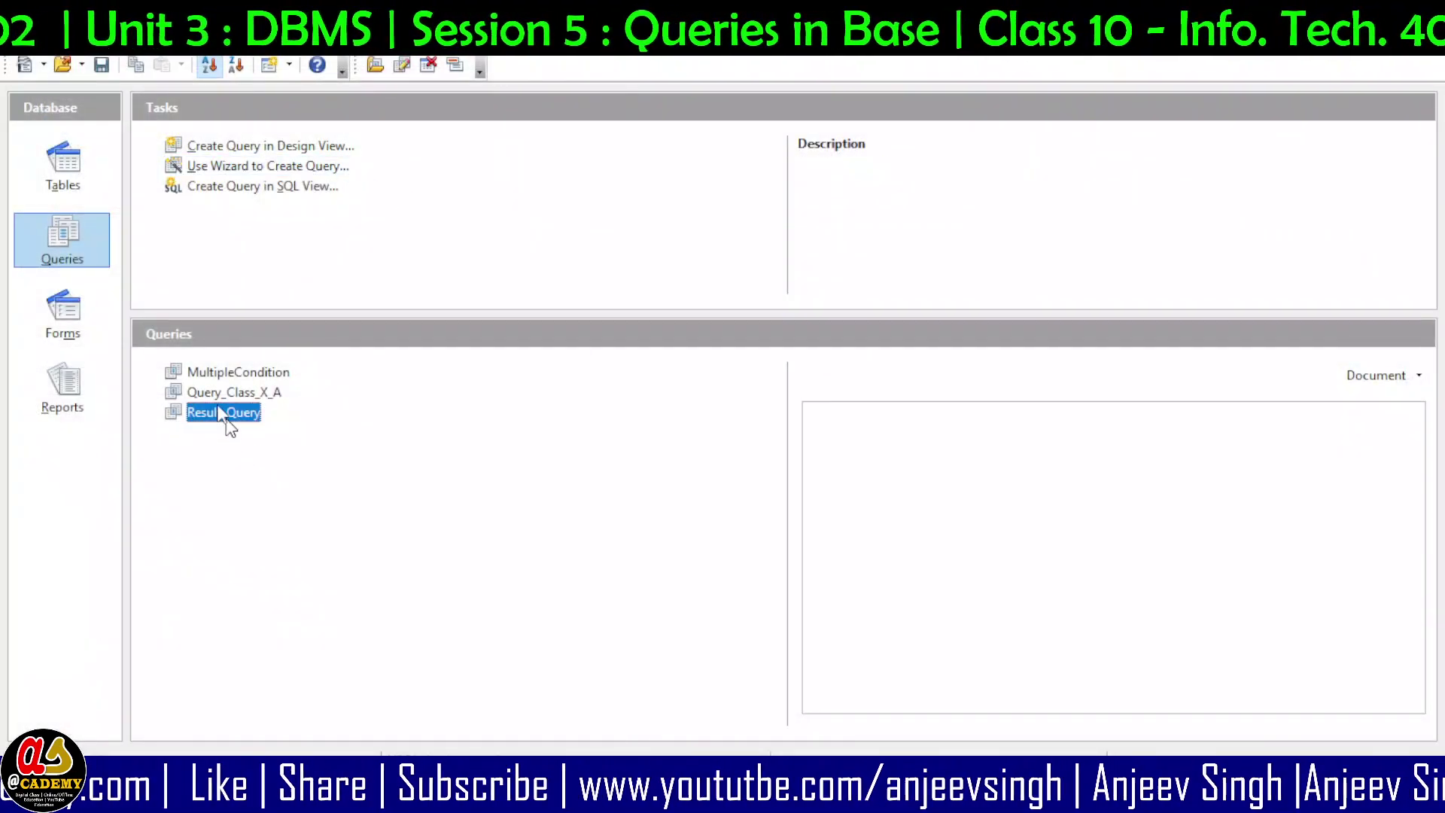
click(102, 64)
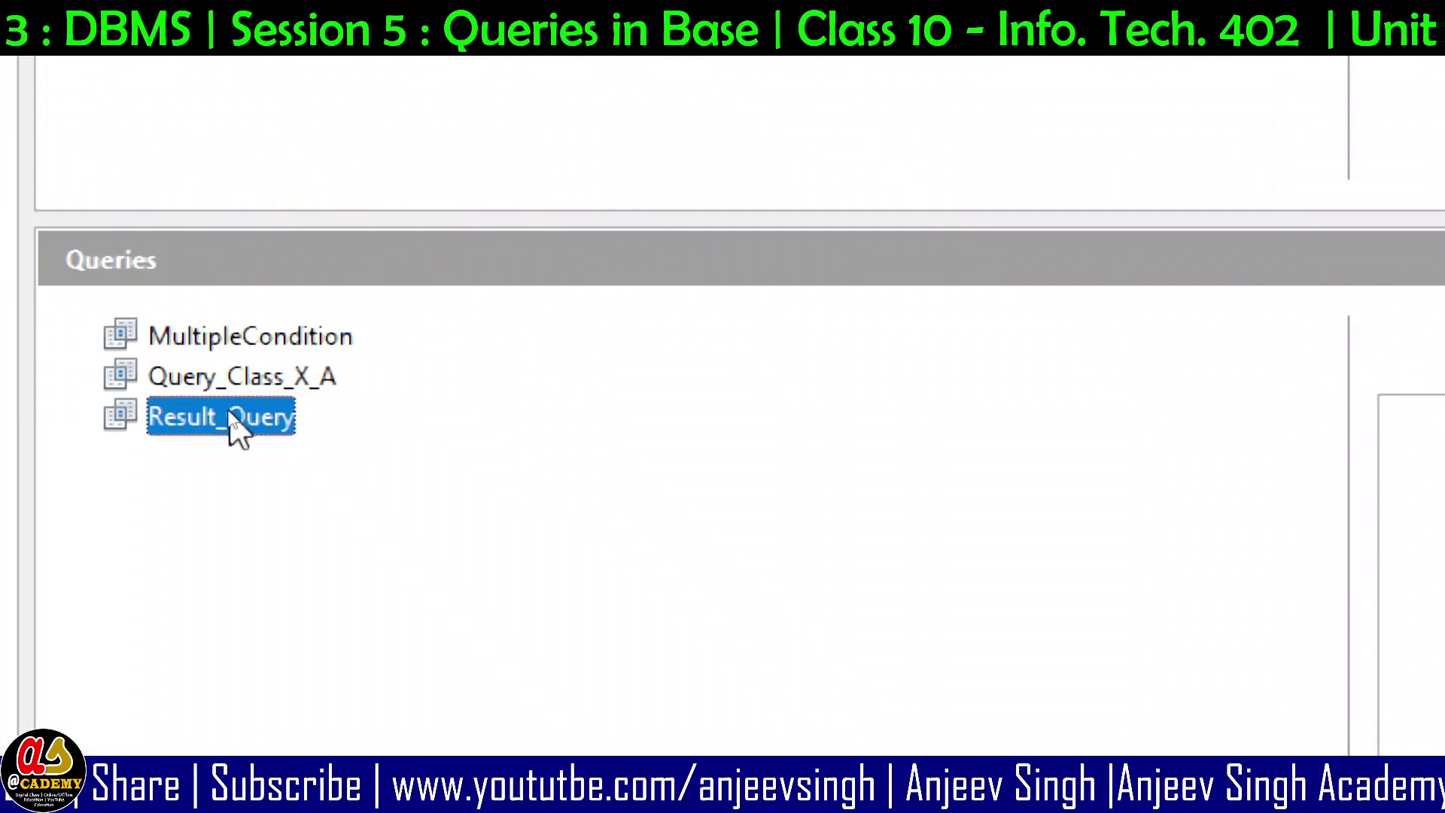
- Reopen Result_Query for editing in design view
right_click(230, 419)
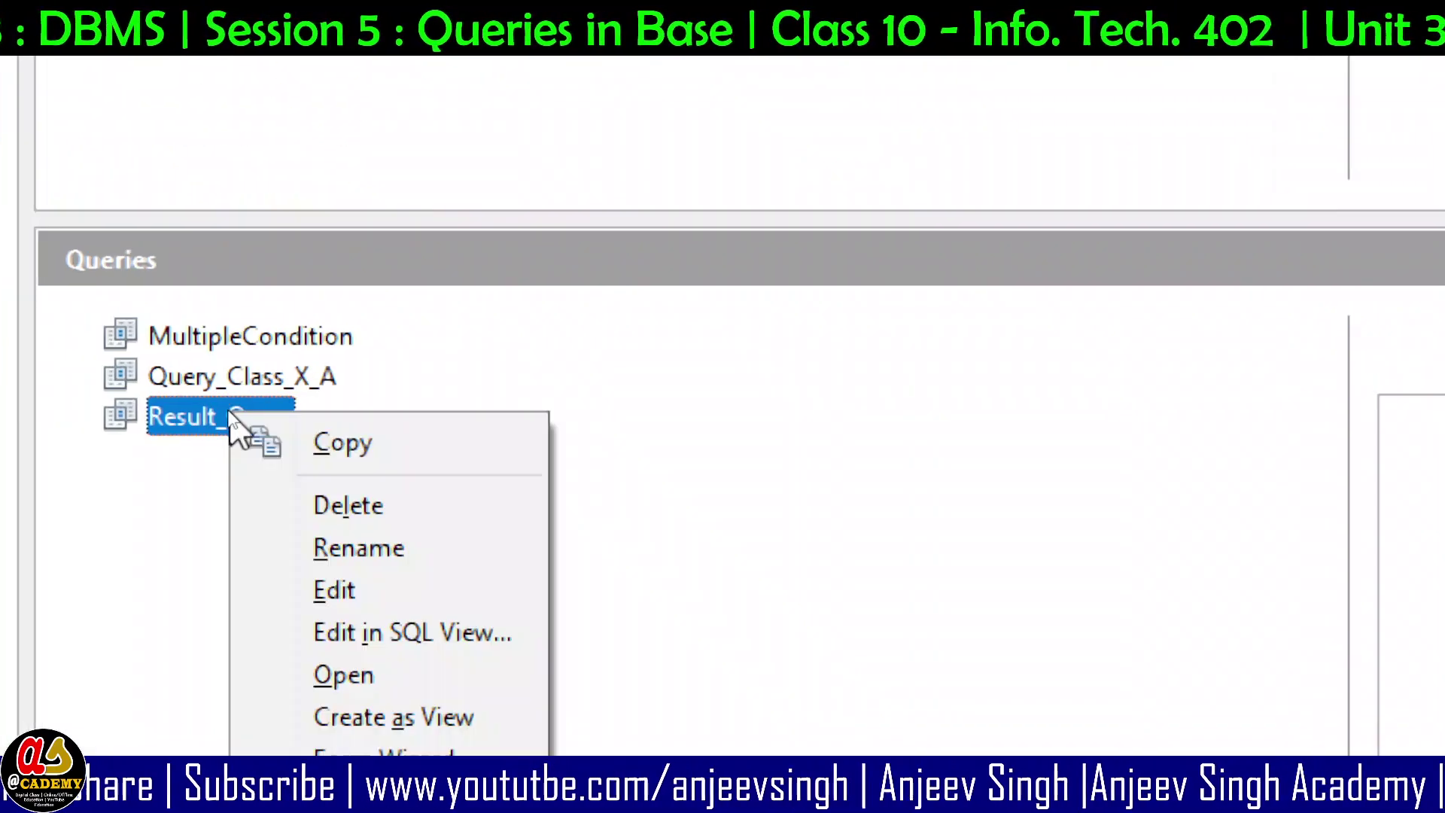
click(361, 581)
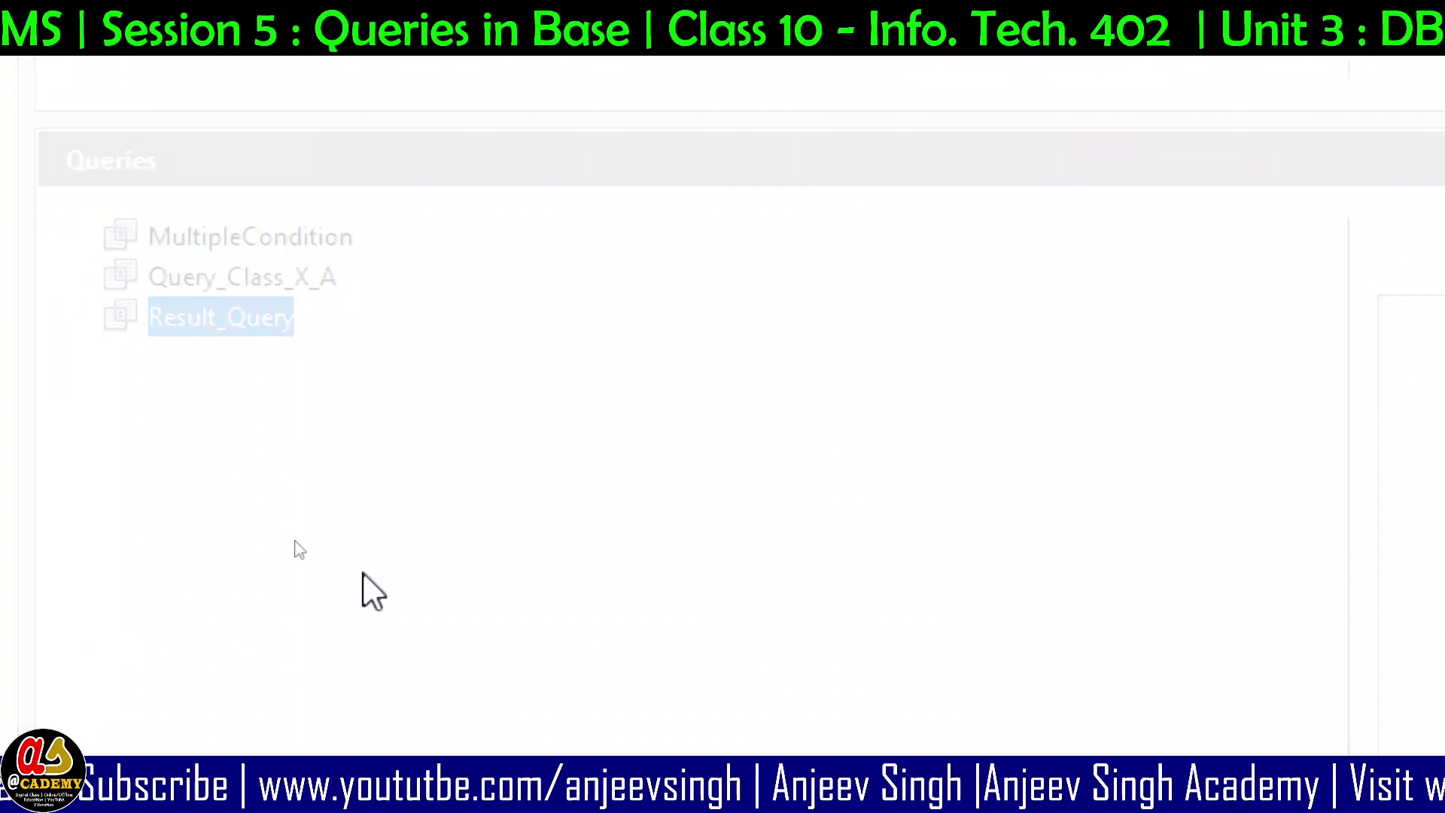